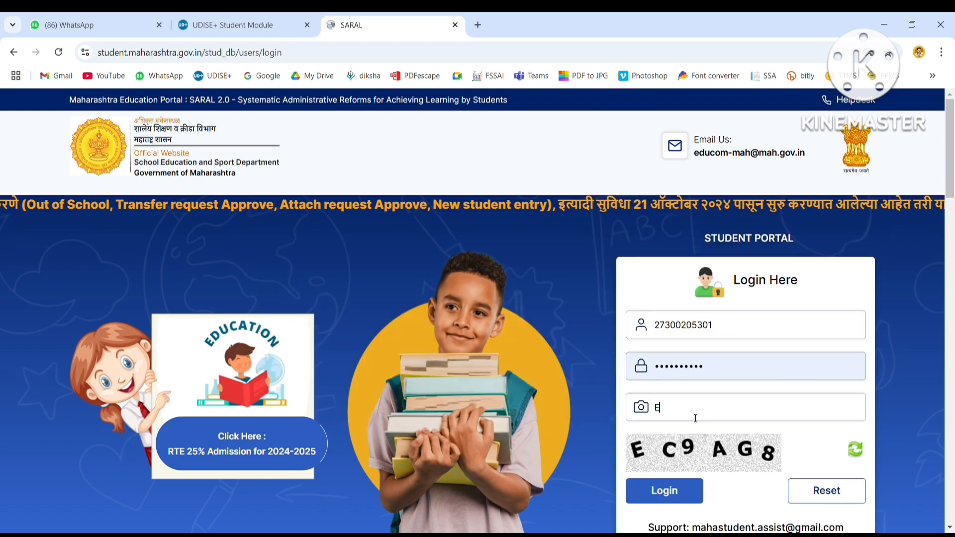
Enter the captcha and submit the Student Portal login as Head Master.
{"action": "type", "text": "C9A"}
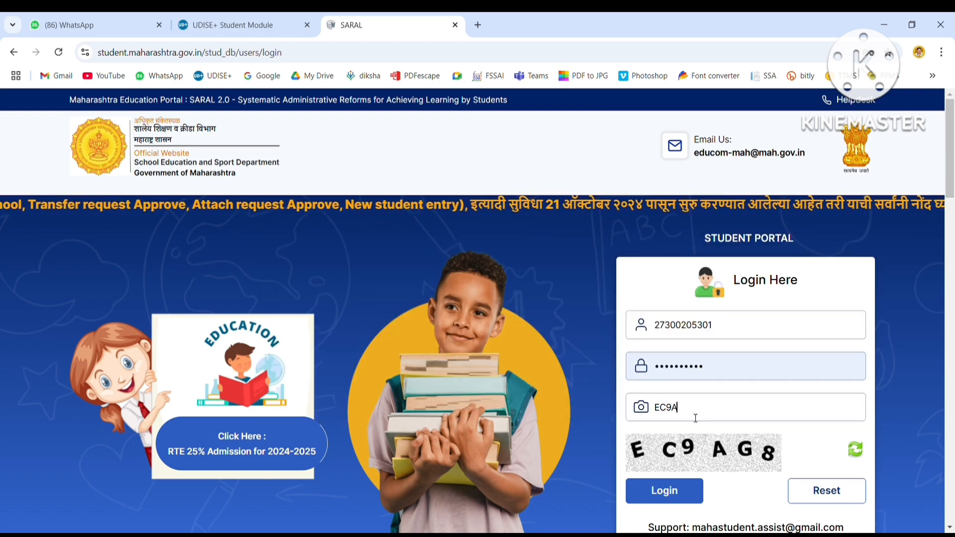
{"action": "type", "text": "G8"}
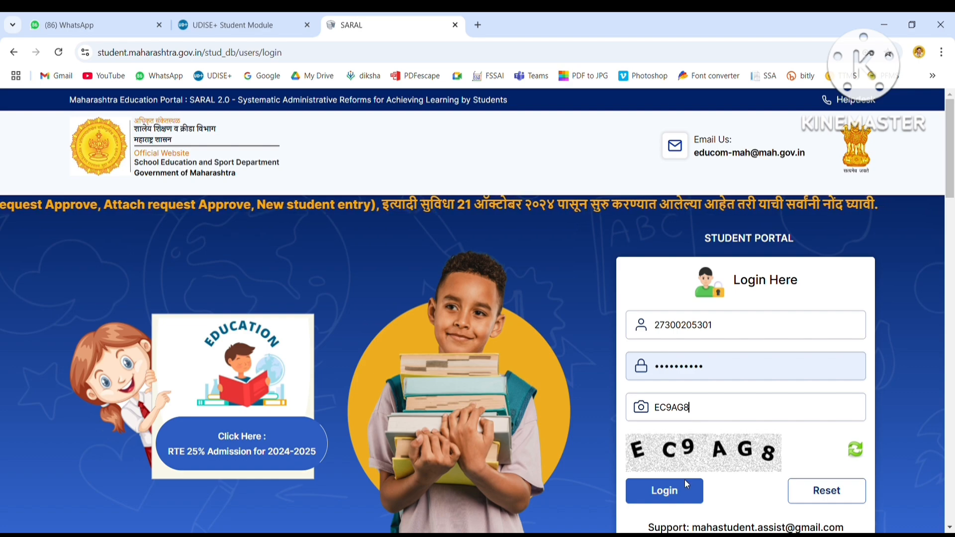
{"action": "left_click", "coordinate": [677, 492]}
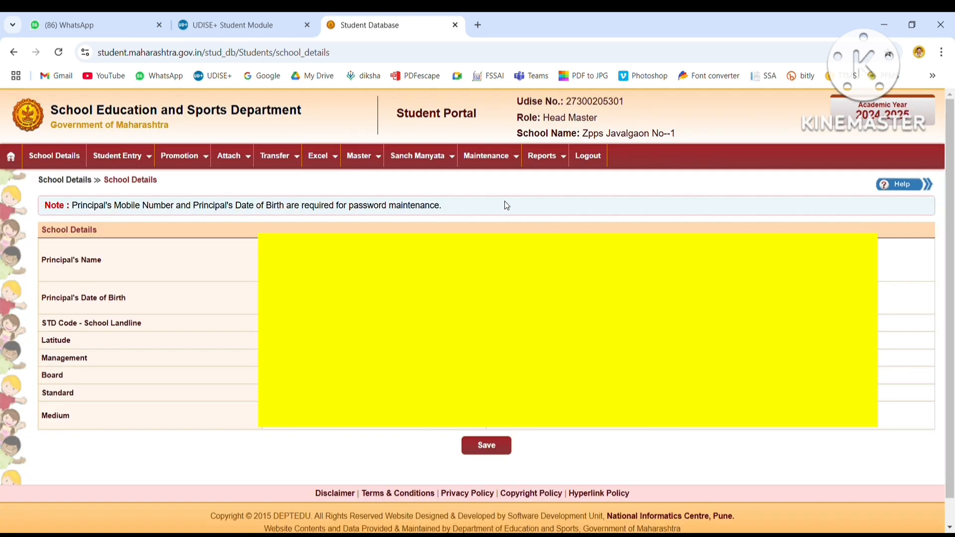
Load the 2024-2025 Forward Sanch Manyata(1-12) report showing 48 students across standards 1–4.
{"action": "mouse_move", "coordinate": [500, 163]}
{"action": "mouse_move", "coordinate": [447, 162]}
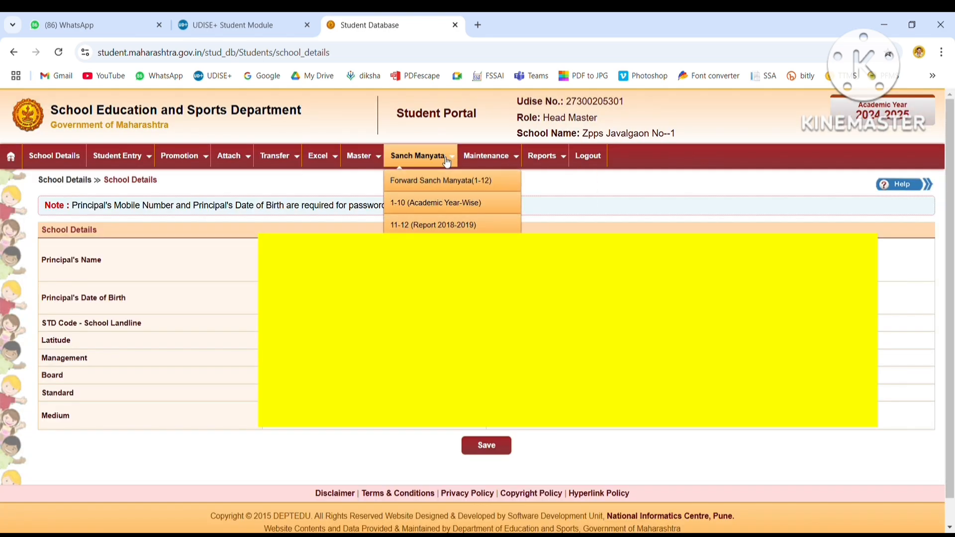
{"action": "left_click", "coordinate": [437, 188]}
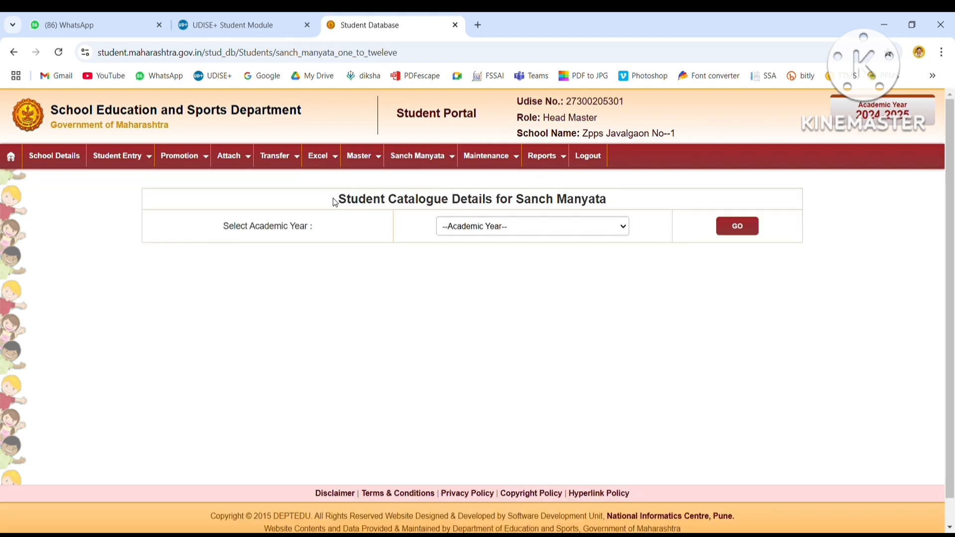
{"action": "left_click_drag", "start_coordinate": [334, 200], "coordinate": [623, 203]}
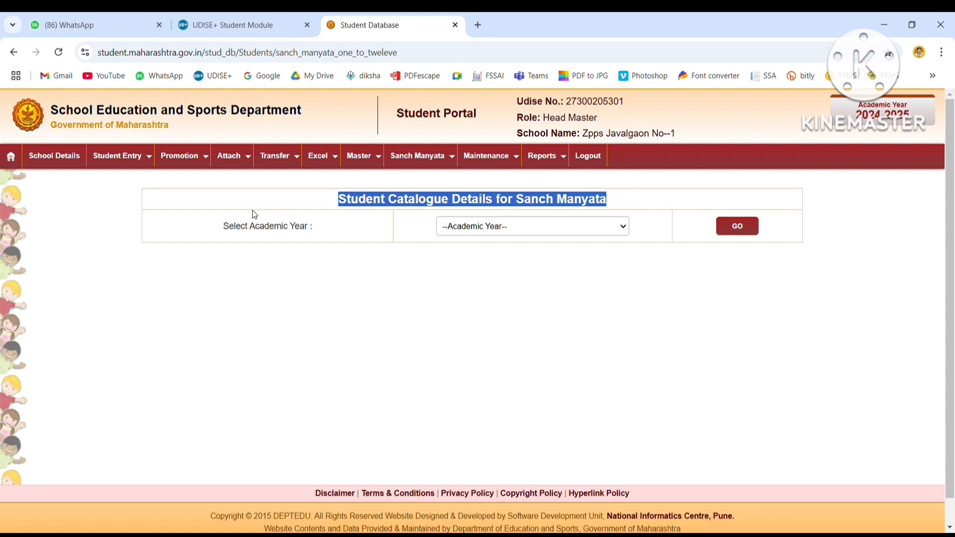
{"action": "left_click_drag", "start_coordinate": [219, 230], "coordinate": [316, 228]}
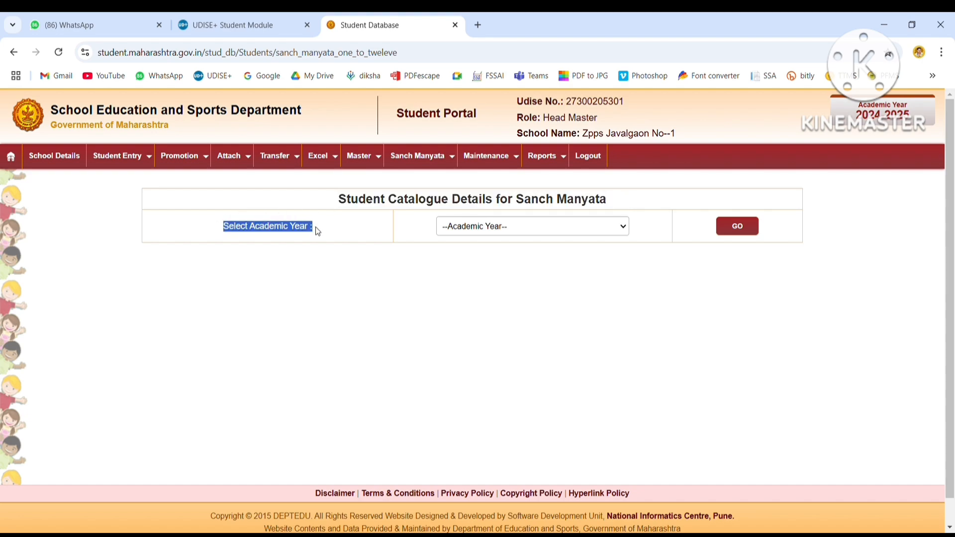
{"action": "left_click", "coordinate": [514, 226]}
{"action": "left_click", "coordinate": [492, 262]}
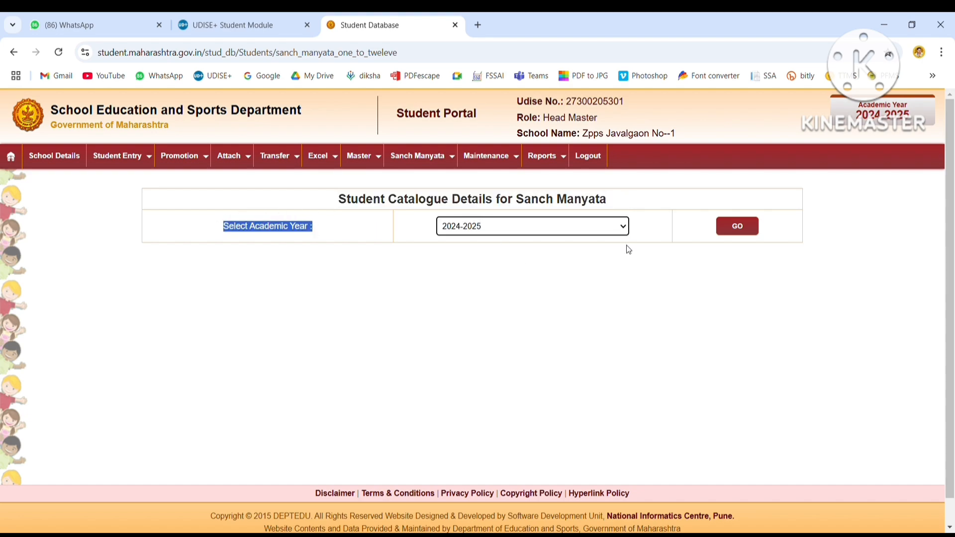
{"action": "left_click", "coordinate": [742, 231]}
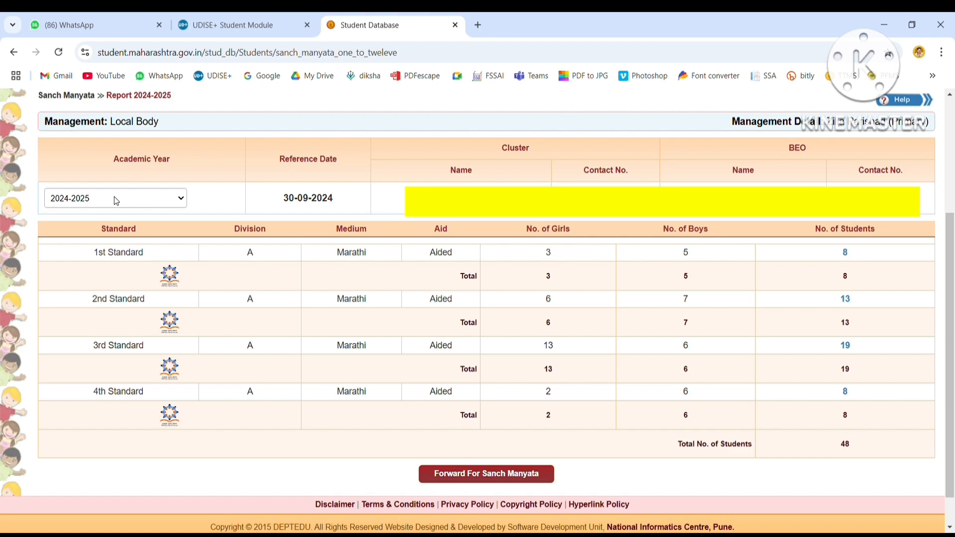
Note the 30-09-2024 reference date and list the eight 1st Standard students.
{"action": "left_click", "coordinate": [115, 197]}
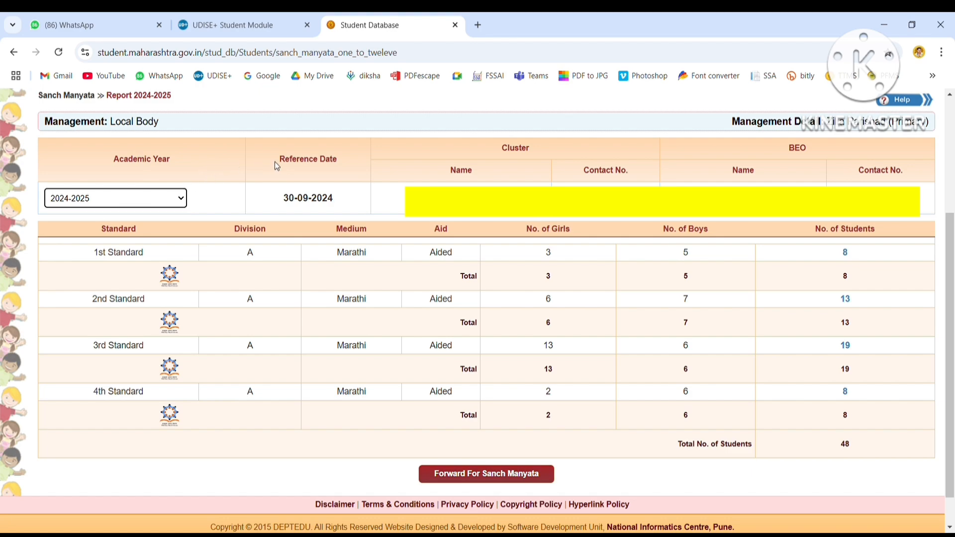
{"action": "left_click_drag", "start_coordinate": [275, 162], "coordinate": [336, 163]}
{"action": "left_click_drag", "start_coordinate": [283, 201], "coordinate": [337, 205]}
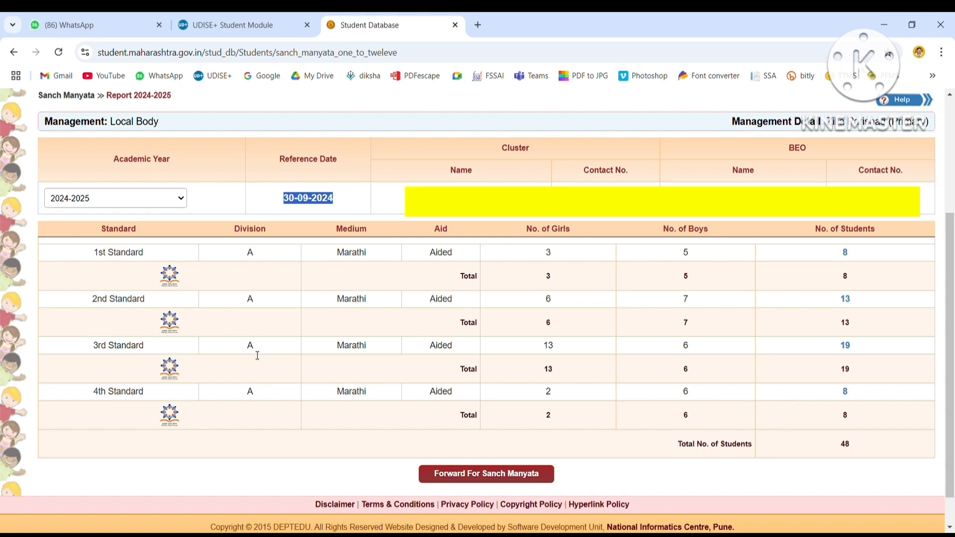
{"action": "left_click", "coordinate": [846, 253]}
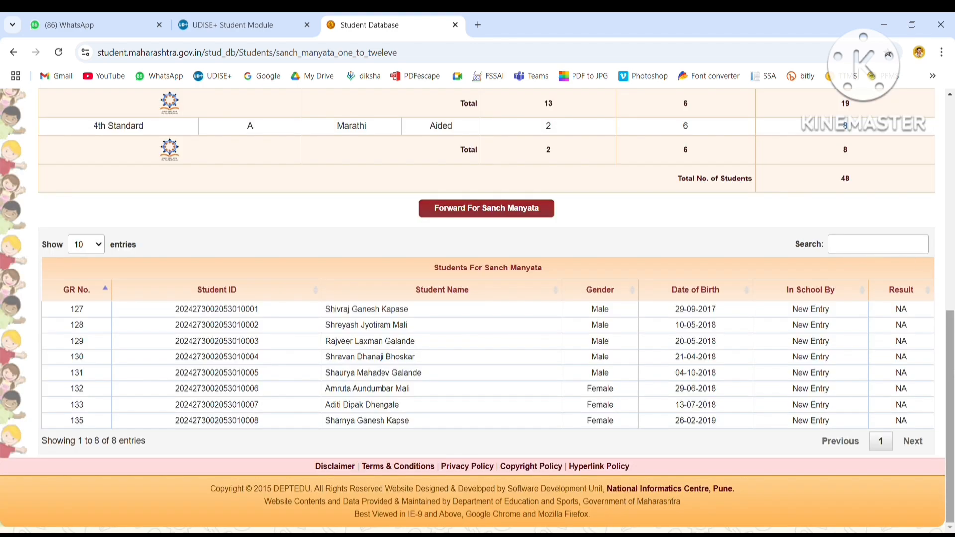
{"action": "left_click_drag", "start_coordinate": [953, 372], "coordinate": [953, 256]}
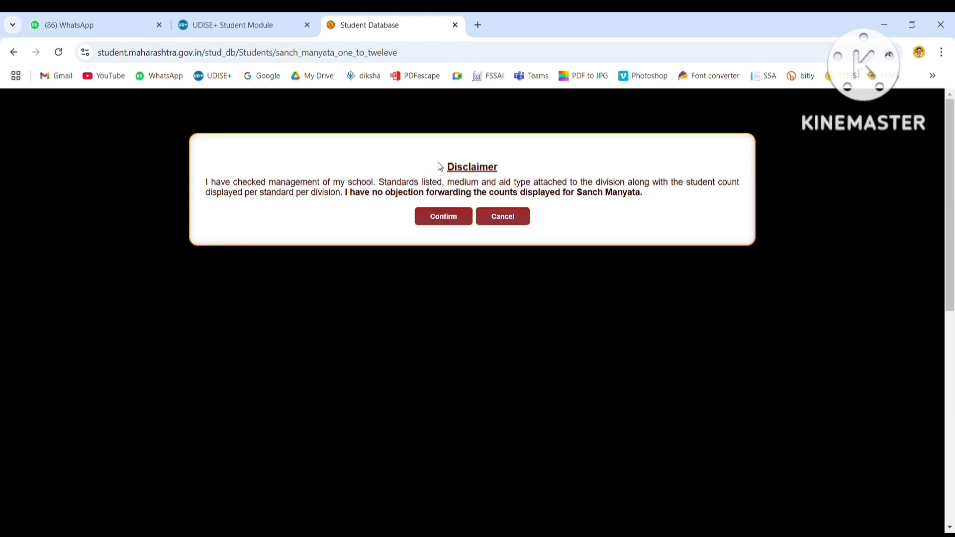
Accept the disclaimer, confirm forwarding to the cluster, and dismiss the success alert.
{"action": "left_click_drag", "start_coordinate": [440, 165], "coordinate": [744, 199]}
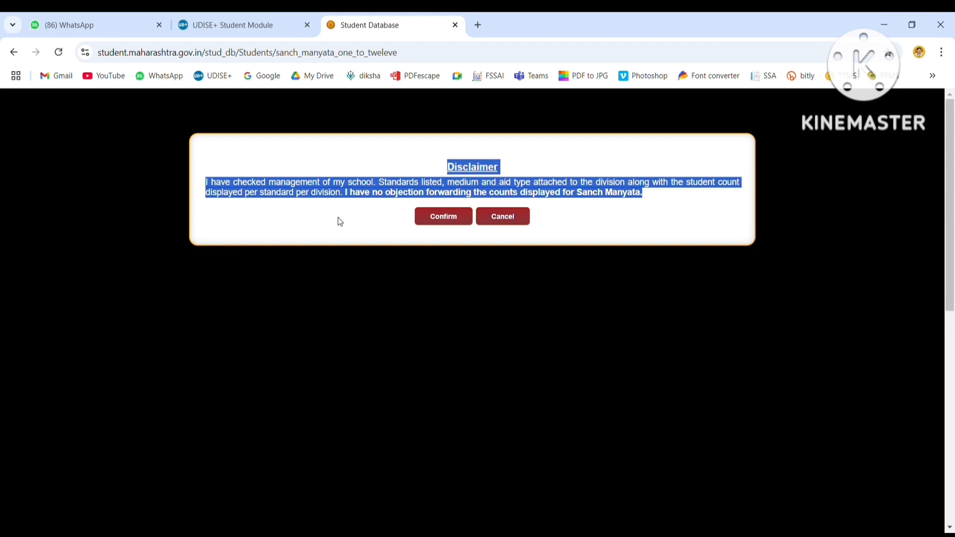
{"action": "left_click", "coordinate": [442, 221]}
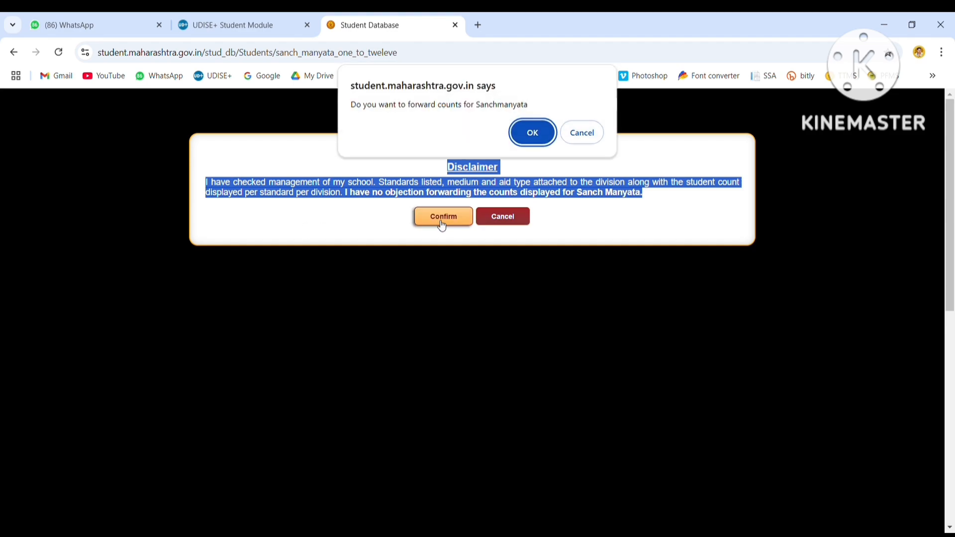
{"action": "left_click", "coordinate": [523, 138]}
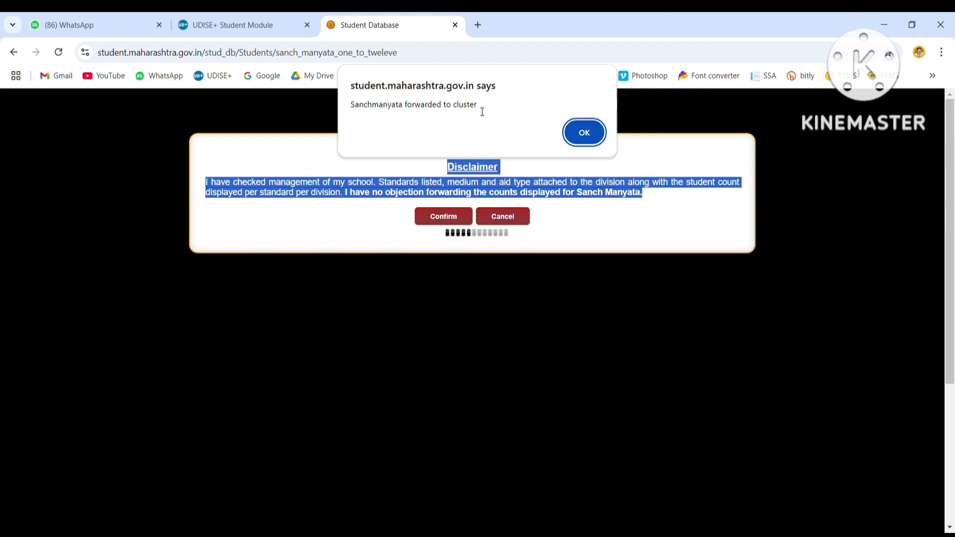
{"action": "left_click", "coordinate": [585, 131]}
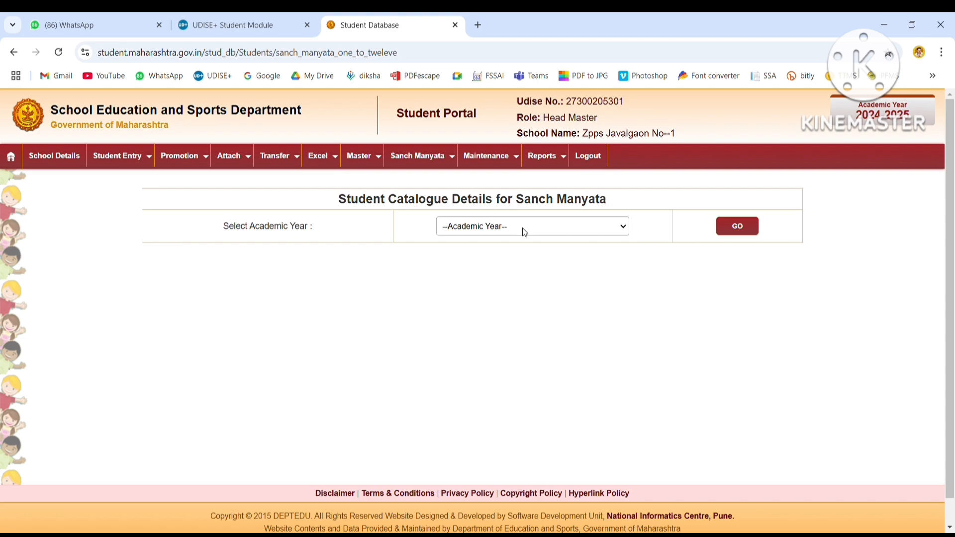
Reload the 2024-2025 report and check the 05-12-2024 HM forwarded-on date.
{"action": "left_click", "coordinate": [498, 259]}
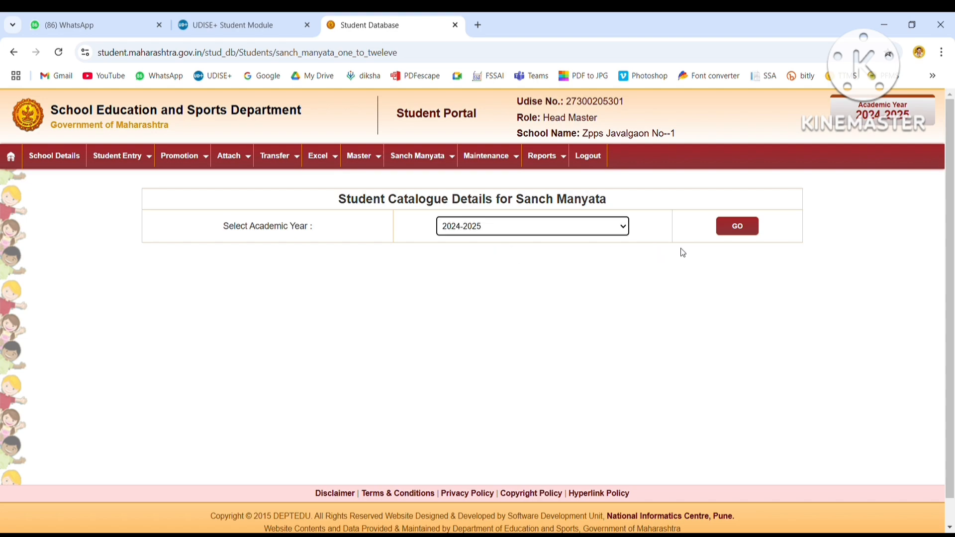
{"action": "left_click", "coordinate": [737, 228]}
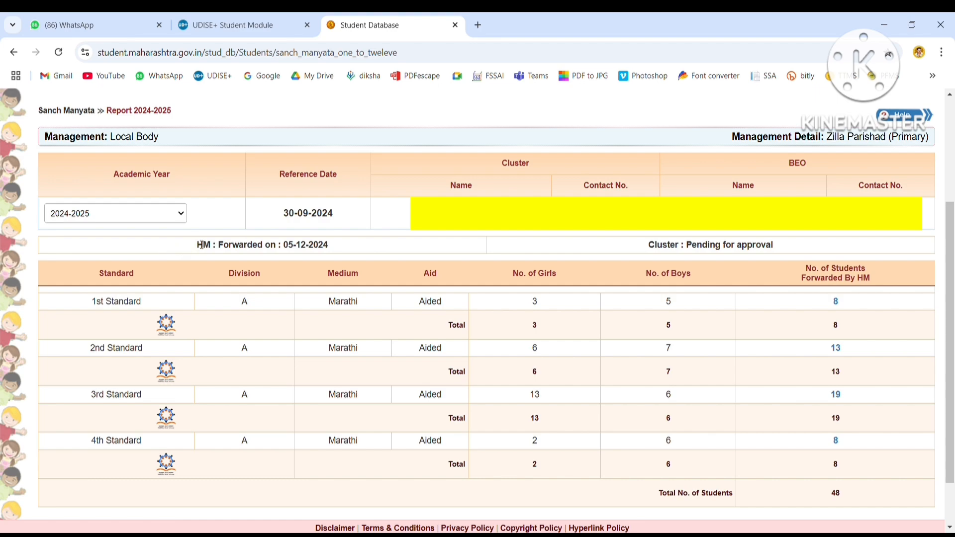
{"action": "left_click_drag", "start_coordinate": [199, 245], "coordinate": [343, 252]}
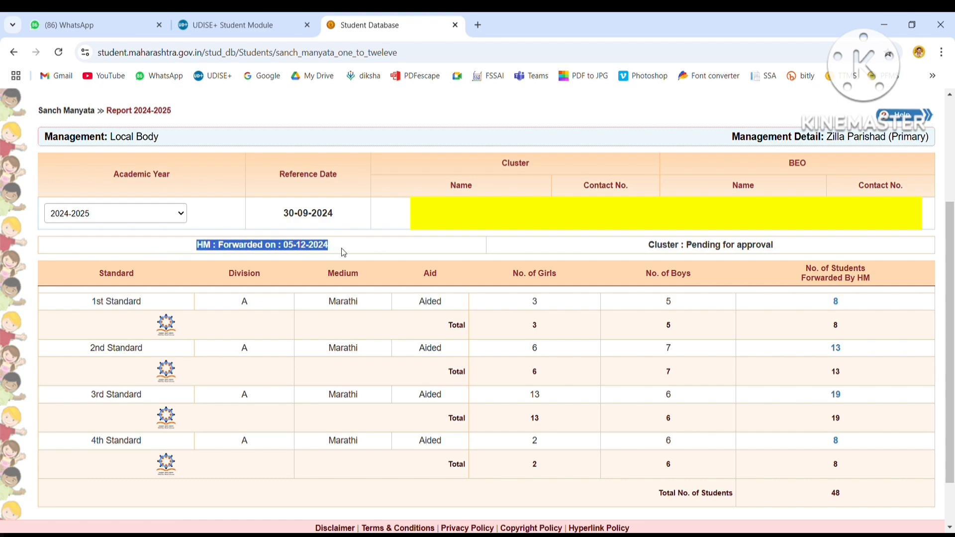
{"action": "left_click", "coordinate": [422, 254]}
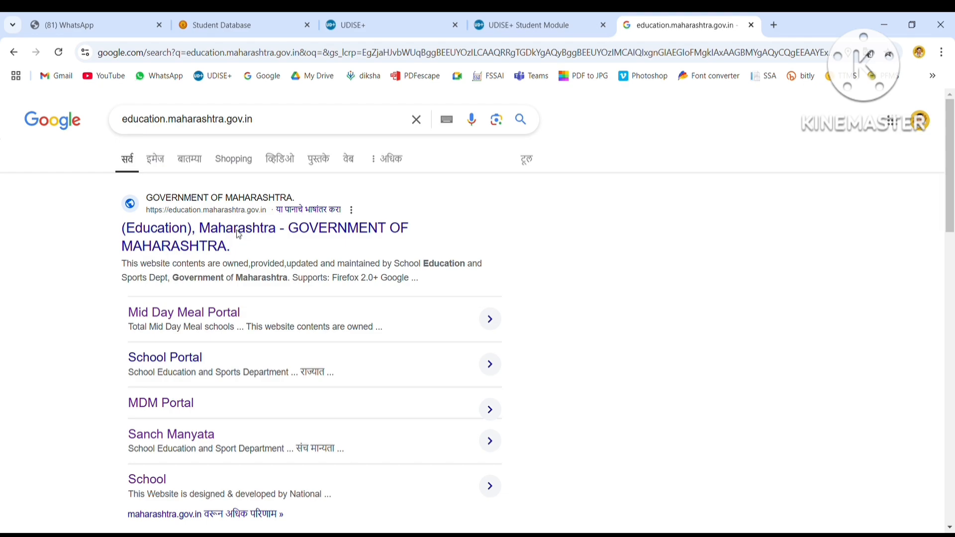
Open the education.maharashtra.gov.in result, then its Sanch Manyata web link.
{"action": "left_click", "coordinate": [238, 234]}
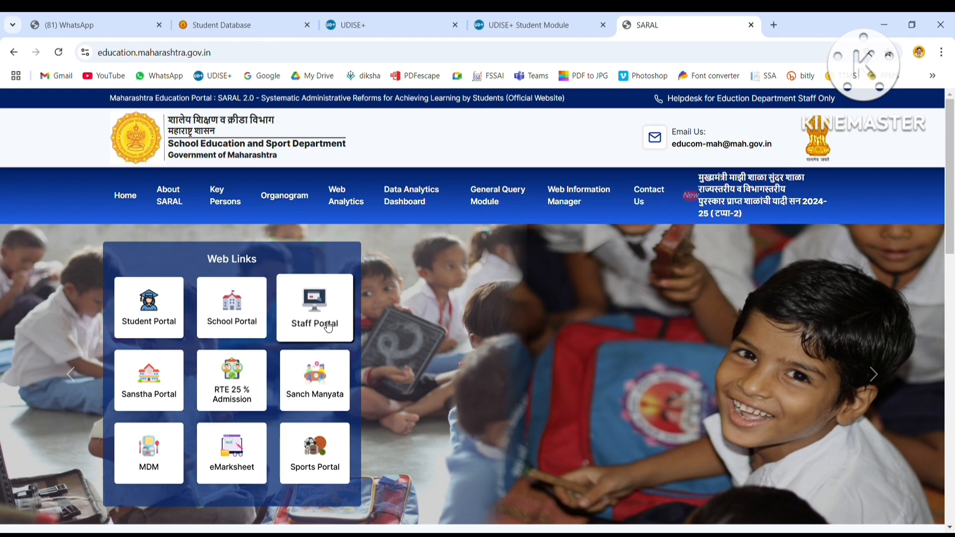
{"action": "left_click", "coordinate": [316, 402]}
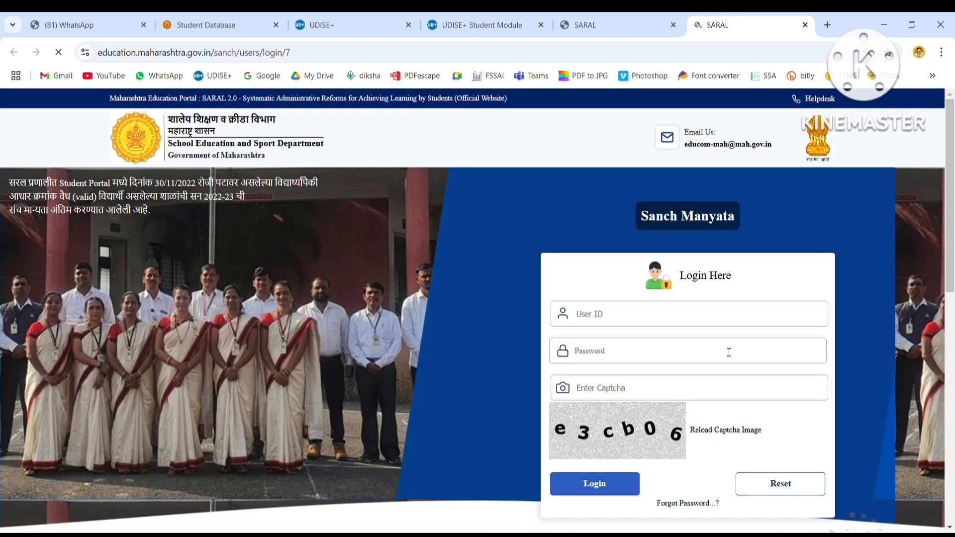
Log in to Sanch Manyata with the corrected user ID, saved password and captcha.
{"action": "left_click", "coordinate": [680, 317]}
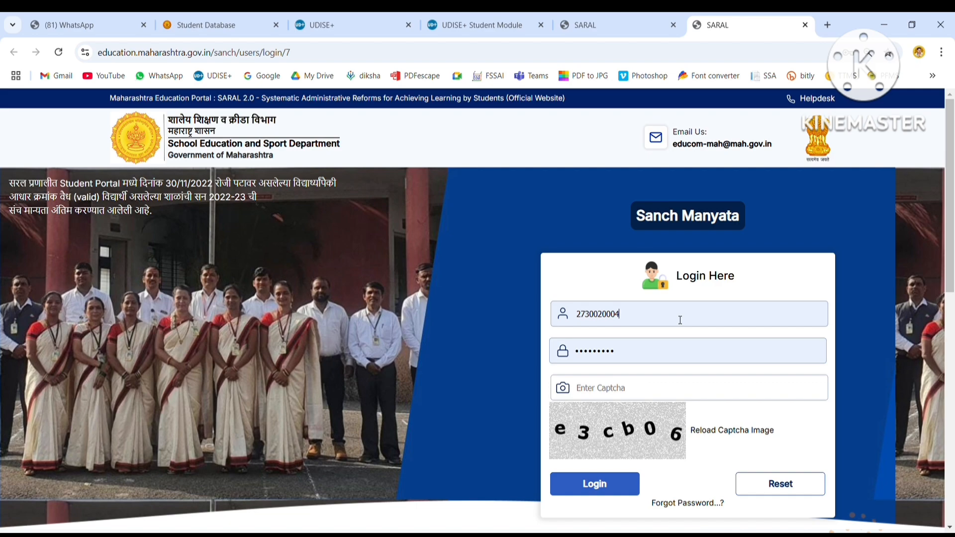
{"action": "key", "text": "BackSpace"}
{"action": "key", "text": "BackSpace"}
{"action": "type", "text": "202"}
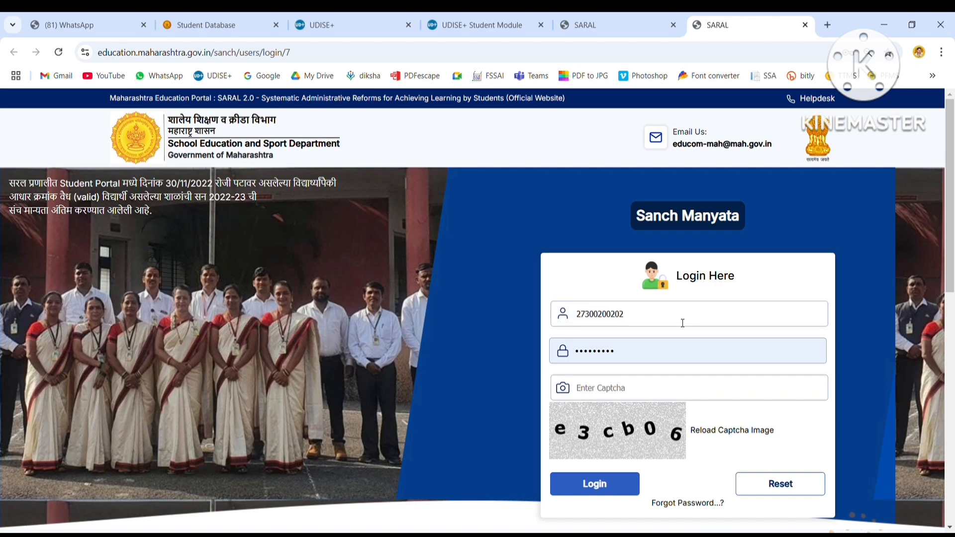
{"action": "left_click", "coordinate": [694, 361]}
{"action": "left_click", "coordinate": [633, 391]}
{"action": "type", "text": "e3cb06"}
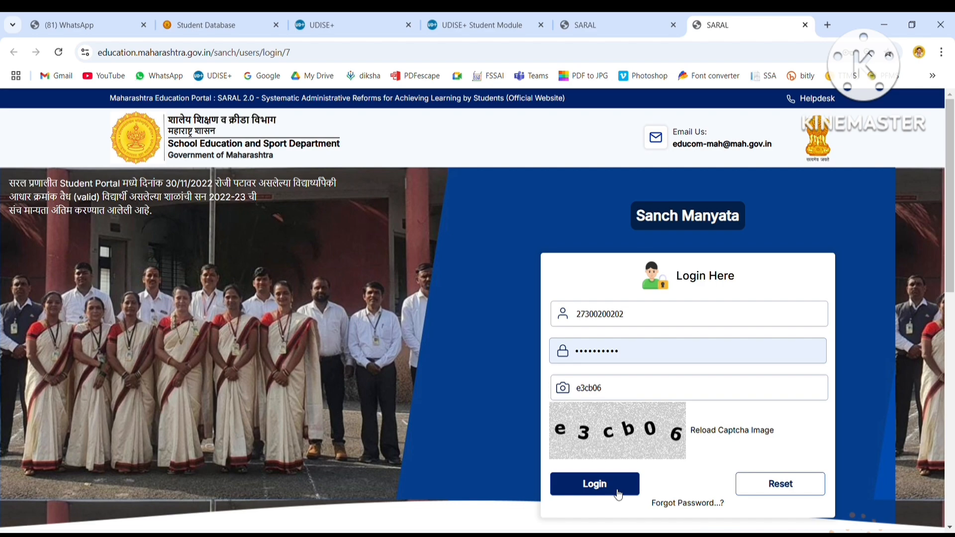
{"action": "left_click", "coordinate": [601, 495]}
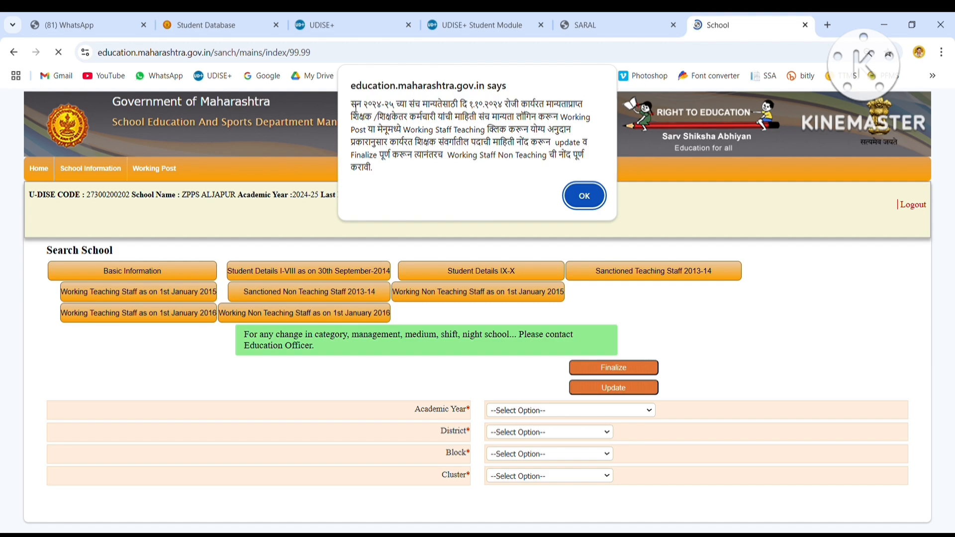
Dismiss the login notice, note the Pending school status, and open Working Staff Teaching.
{"action": "left_click_drag", "start_coordinate": [356, 105], "coordinate": [540, 110]}
{"action": "left_click_drag", "start_coordinate": [582, 110], "coordinate": [597, 204]}
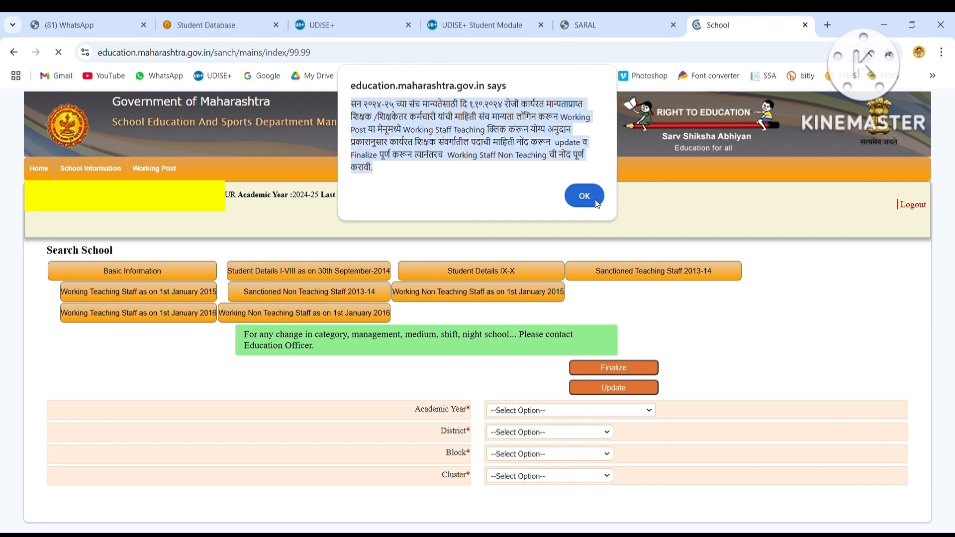
{"action": "left_click", "coordinate": [586, 196]}
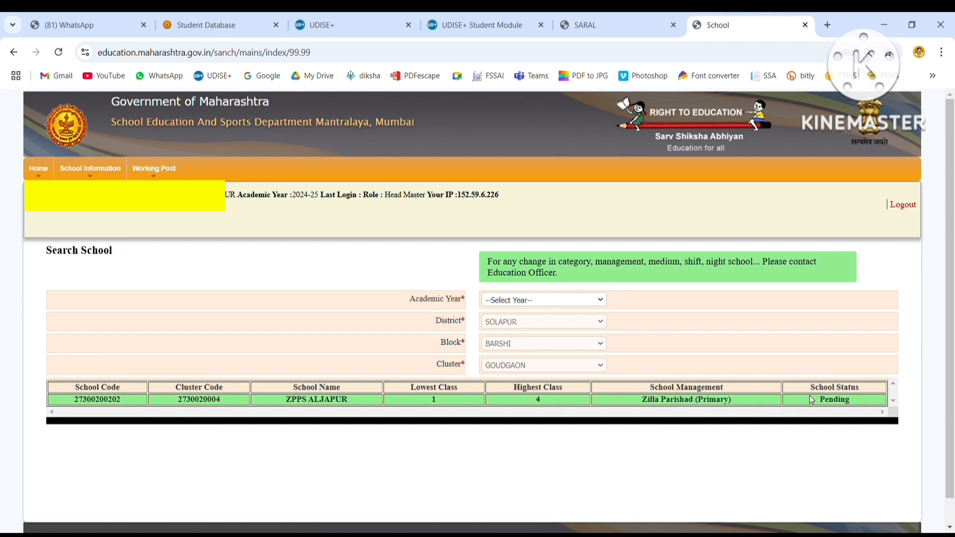
{"action": "left_click_drag", "start_coordinate": [809, 396], "coordinate": [860, 400]}
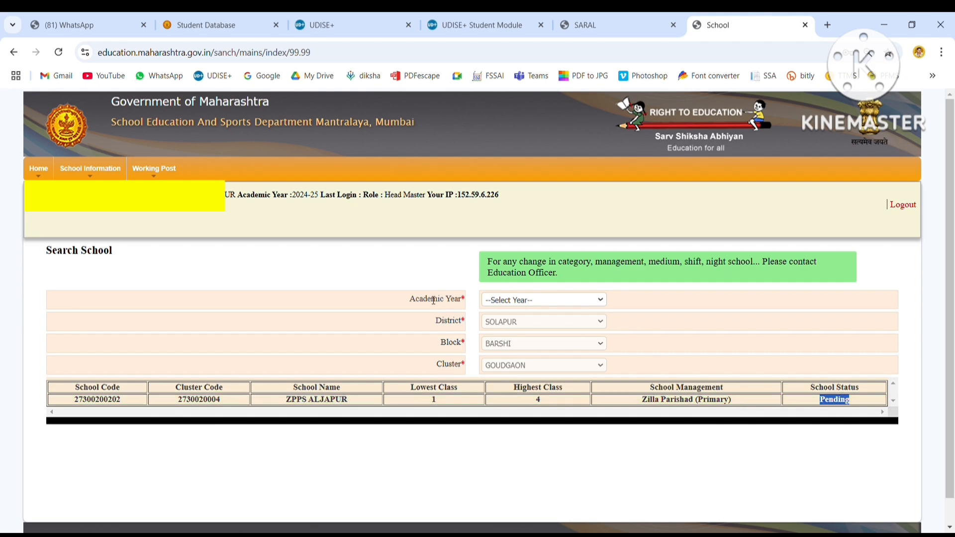
{"action": "mouse_move", "coordinate": [105, 173]}
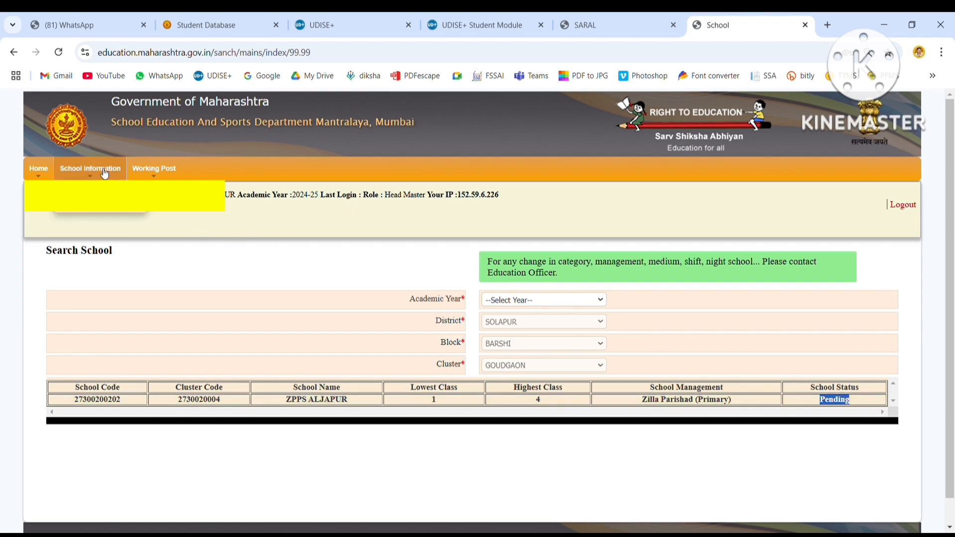
{"action": "mouse_move", "coordinate": [142, 172]}
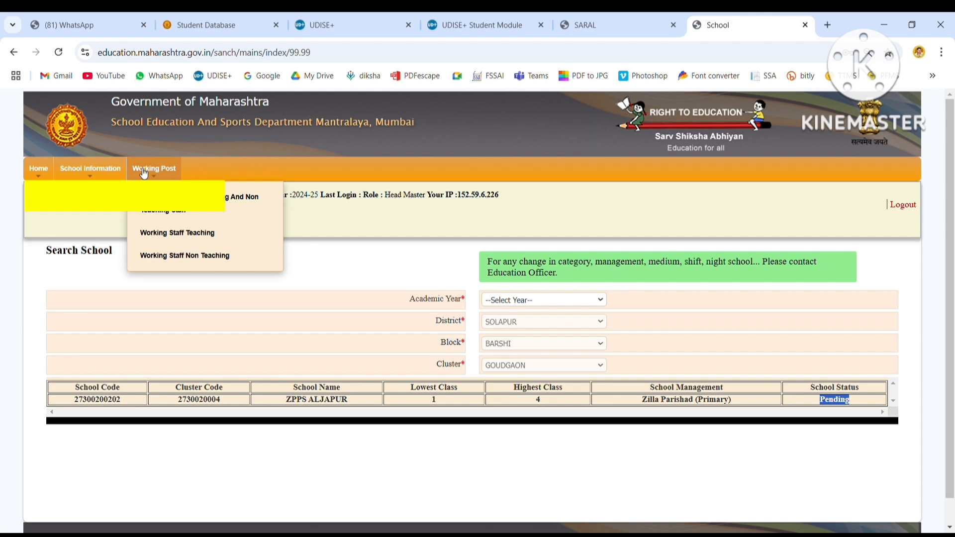
{"action": "left_click", "coordinate": [177, 234]}
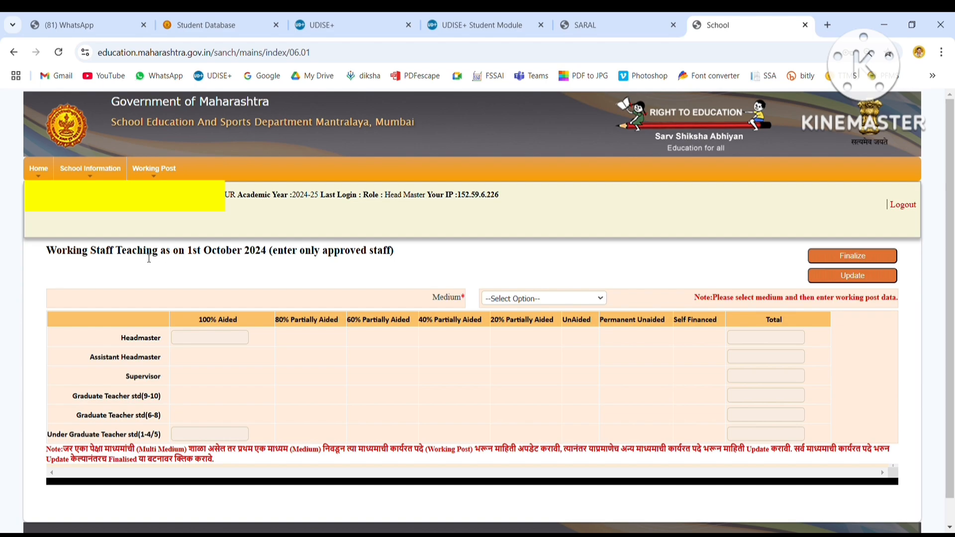
Choose Marathi medium and review the teaching post rows in the form.
{"action": "left_click_drag", "start_coordinate": [144, 256], "coordinate": [405, 255]}
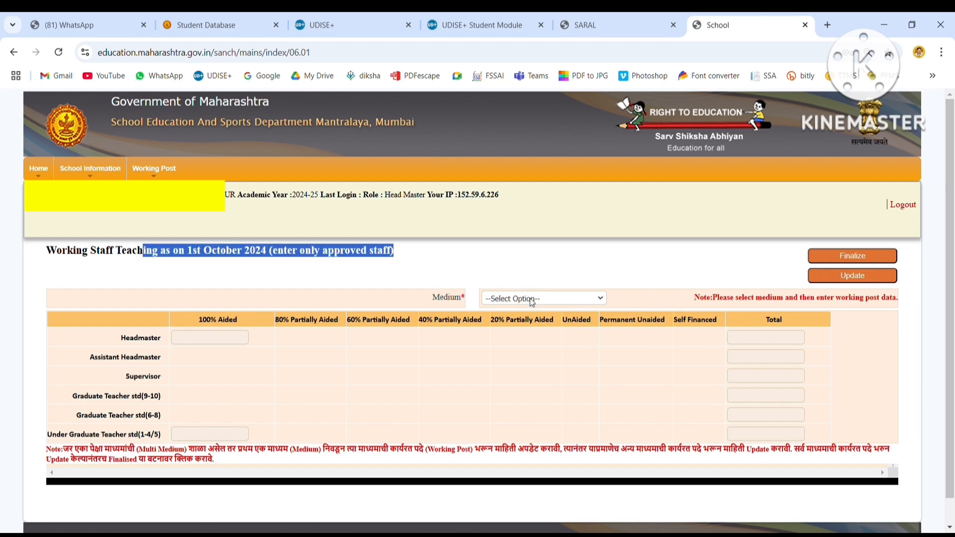
{"action": "left_click", "coordinate": [530, 326]}
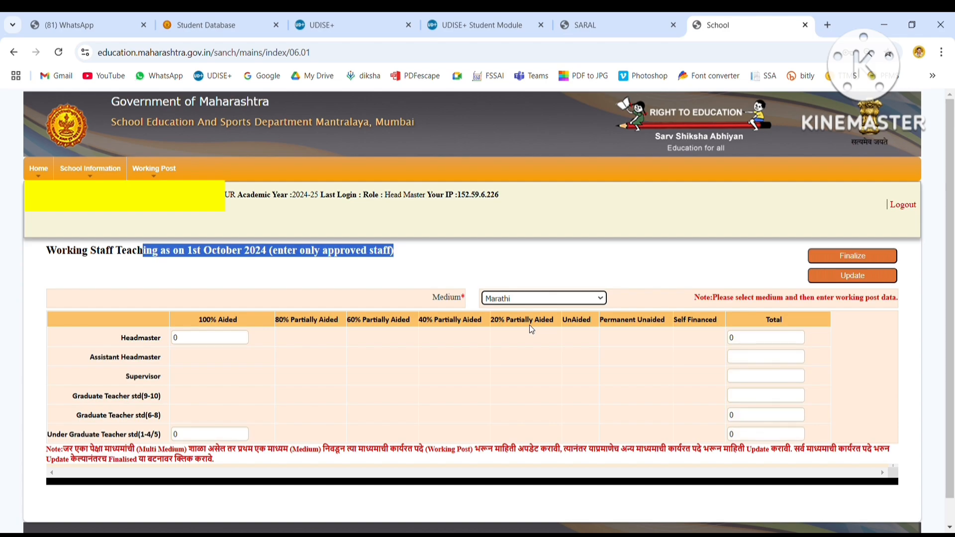
{"action": "left_click", "coordinate": [615, 273]}
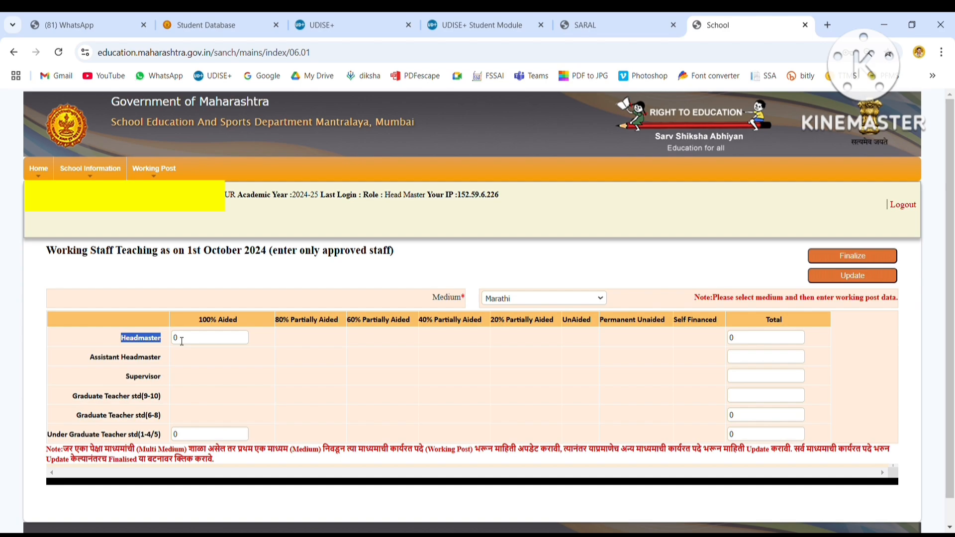
{"action": "left_click_drag", "start_coordinate": [81, 366], "coordinate": [162, 365]}
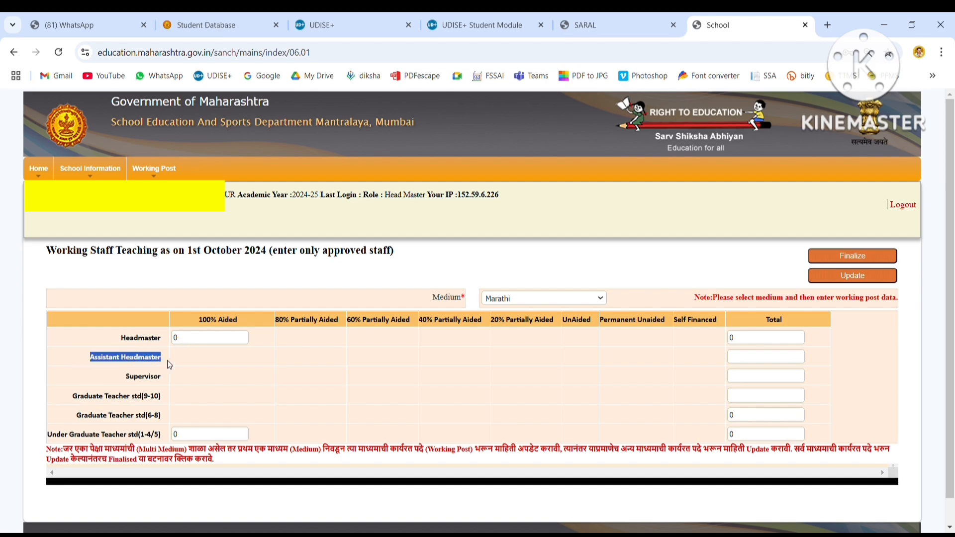
{"action": "left_click", "coordinate": [117, 378]}
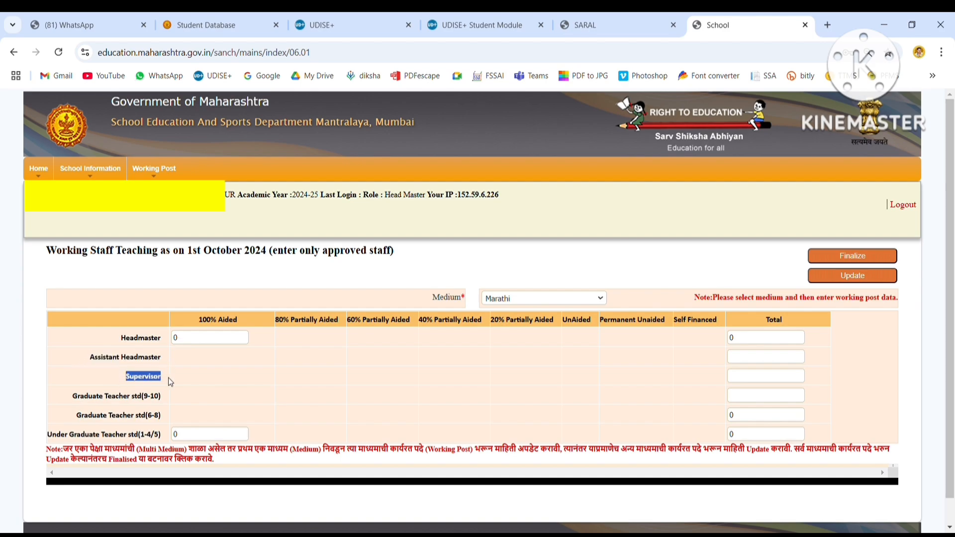
{"action": "left_click_drag", "start_coordinate": [62, 396], "coordinate": [168, 404]}
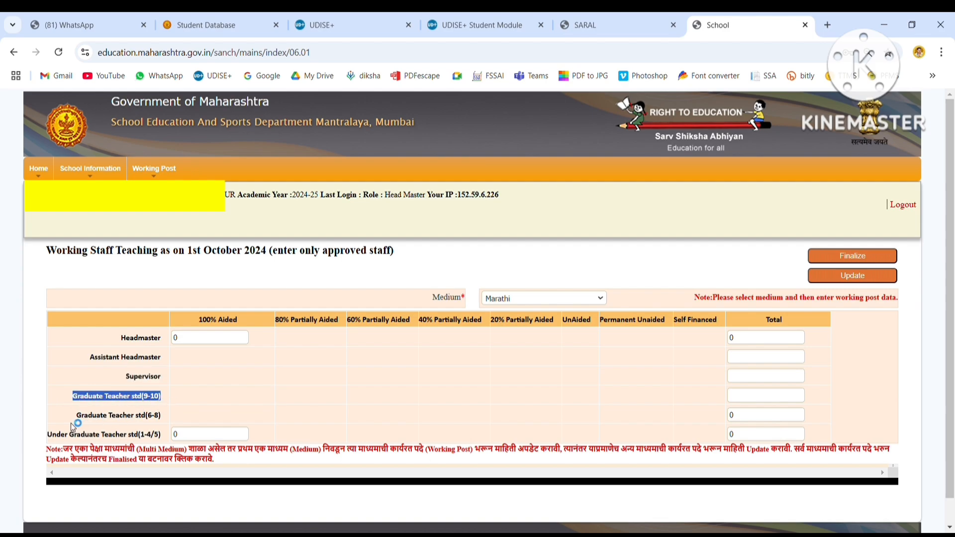
{"action": "left_click_drag", "start_coordinate": [71, 422], "coordinate": [166, 421]}
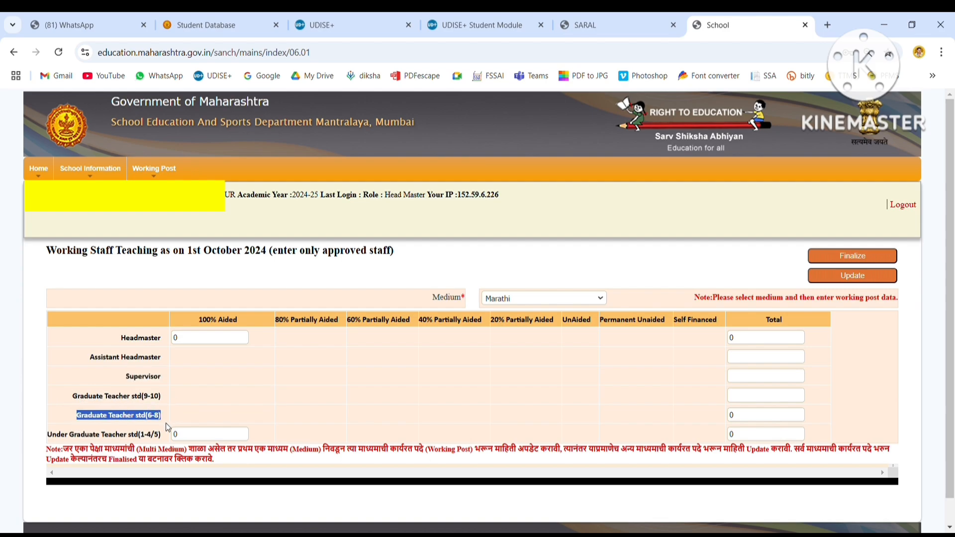
Enter 2 fully aided Under Graduate Teacher std(1-4/5) posts, giving a total of 2.
{"action": "left_click", "coordinate": [195, 437]}
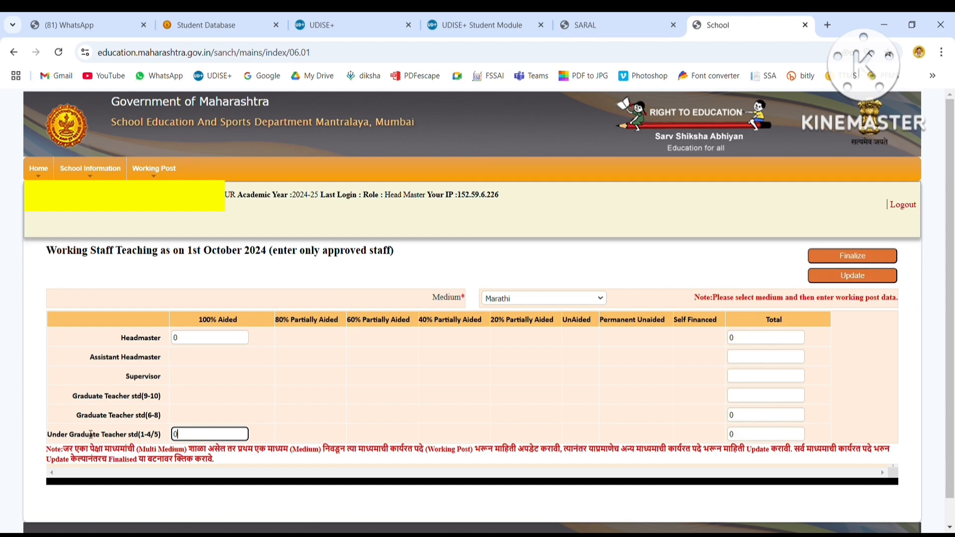
{"action": "left_click_drag", "start_coordinate": [50, 437], "coordinate": [165, 443]}
{"action": "left_click", "coordinate": [193, 440]}
{"action": "key", "text": "BackSpace"}
{"action": "type", "text": "2"}
{"action": "key", "text": "Tab"}
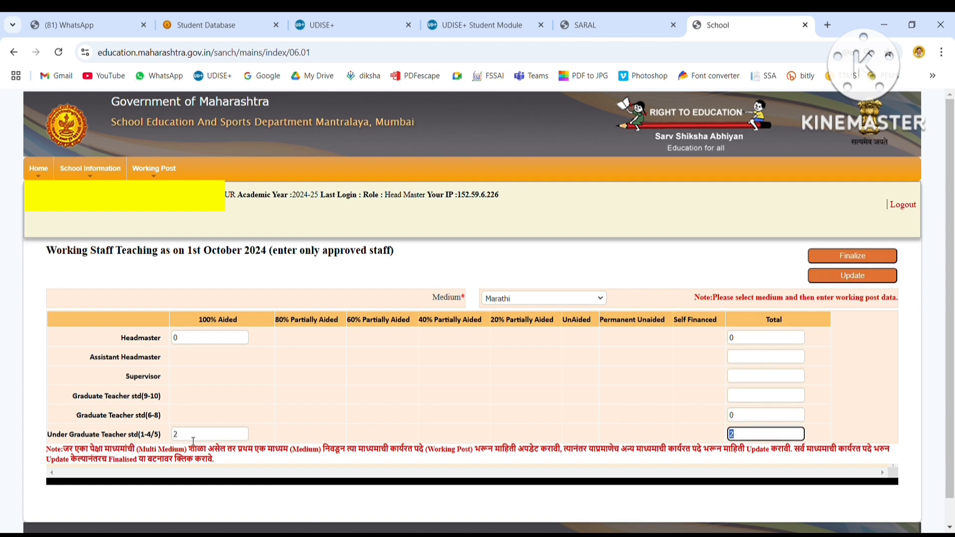
{"action": "left_click", "coordinate": [345, 437]}
Read the multi-medium note about updating each medium and finalising the form.
{"action": "left_click_drag", "start_coordinate": [46, 450], "coordinate": [310, 455]}
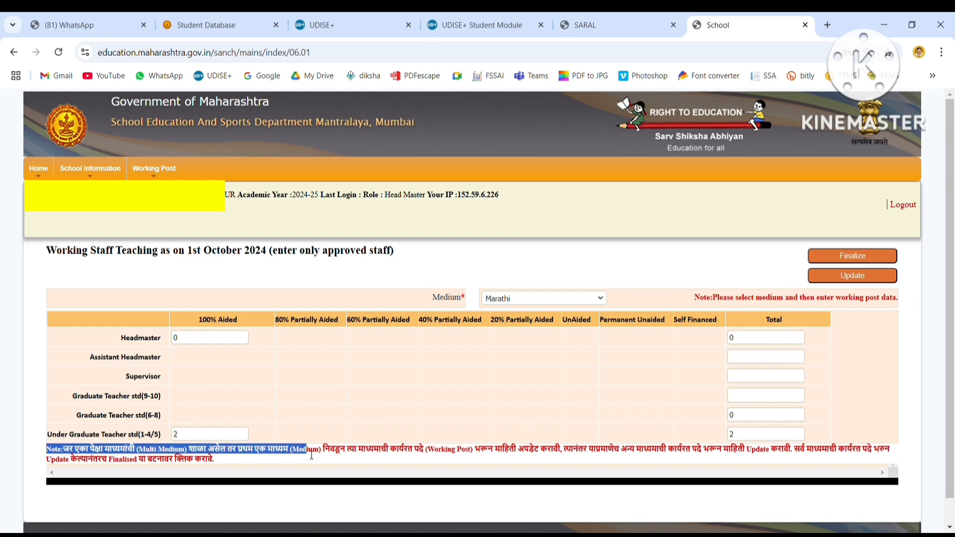
{"action": "key", "text": "shift+Right"}
{"action": "key", "text": "shift+Right"}
{"action": "key", "text": "shift+Right"}
{"action": "key", "text": "shift+Right"}
{"action": "key", "text": "shift+Right"}
{"action": "key", "text": "shift+Right"}
{"action": "key", "text": "shift+Right"}
{"action": "key", "text": "shift+Right"}
{"action": "key", "text": "shift+Right"}
{"action": "key", "text": "shift+Right"}
{"action": "key", "text": "shift+Right"}
{"action": "key", "text": "shift+Right"}
{"action": "key", "text": "shift+Right"}
{"action": "key", "text": "shift+Right"}
{"action": "key", "text": "shift+Right"}
{"action": "key", "text": "shift+Right"}
{"action": "key", "text": "shift+Right"}
{"action": "key", "text": "shift+Right"}
{"action": "key", "text": "shift+Right"}
{"action": "key", "text": "shift+Right"}
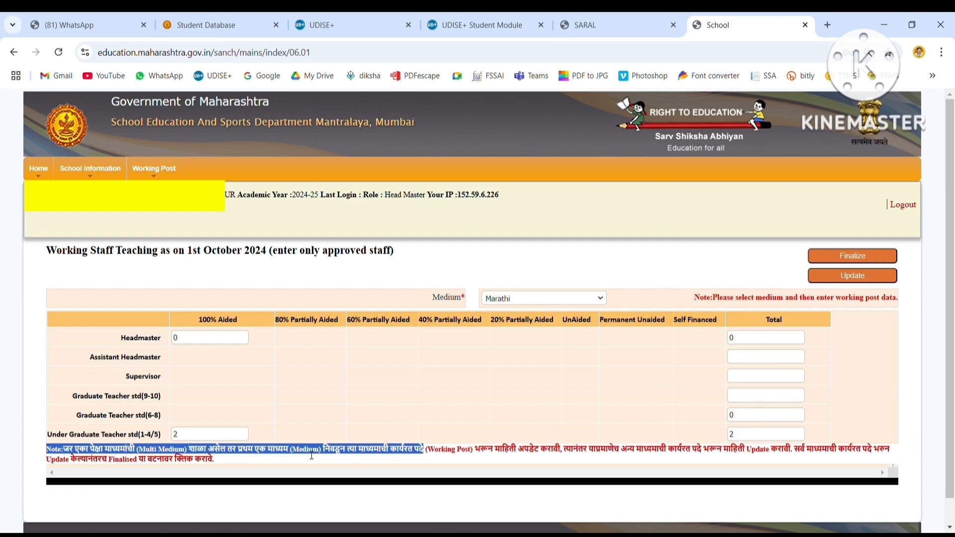
{"action": "key", "text": "shift+Right"}
{"action": "key", "text": "shift+Right"}
{"action": "key", "text": "shift+Right"}
{"action": "key", "text": "shift+Right"}
{"action": "key", "text": "shift+Right"}
{"action": "key", "text": "shift+Right"}
{"action": "key", "text": "shift+Right"}
{"action": "key", "text": "shift+Right"}
{"action": "key", "text": "shift+Right"}
{"action": "key", "text": "shift+Right"}
{"action": "key", "text": "shift+Right"}
{"action": "key", "text": "shift+Right"}
{"action": "key", "text": "shift+Right"}
{"action": "key", "text": "shift+Right"}
{"action": "key", "text": "shift+Right"}
{"action": "key", "text": "shift+Right"}
{"action": "key", "text": "shift+Right"}
{"action": "key", "text": "shift+Right"}
{"action": "key", "text": "shift+Right"}
{"action": "key", "text": "shift+Right"}
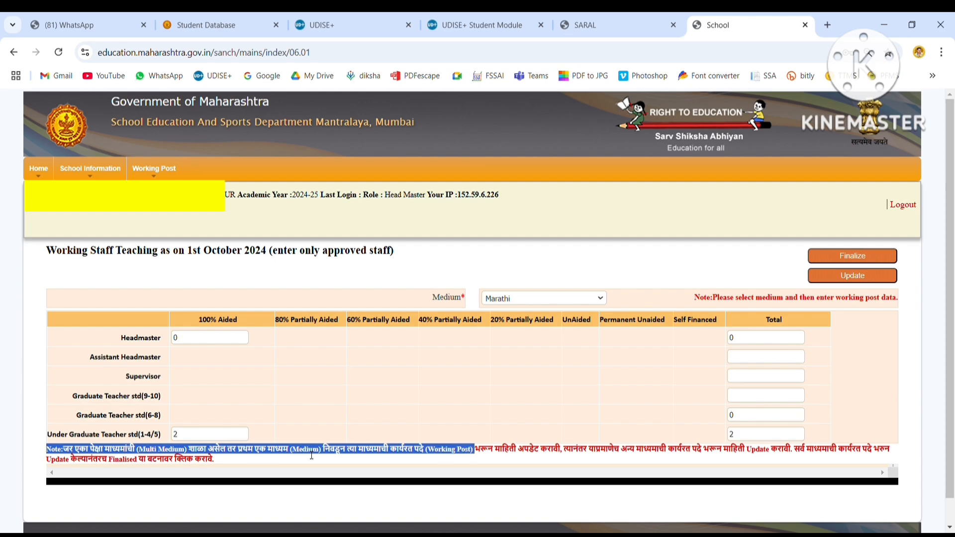
{"action": "key", "text": "shift+Right"}
{"action": "key", "text": "shift+Right"}
{"action": "key", "text": "shift+Right"}
{"action": "key", "text": "shift+Right"}
{"action": "key", "text": "shift+Right"}
{"action": "key", "text": "shift+Right"}
{"action": "key", "text": "shift+Right"}
{"action": "key", "text": "shift+Right"}
{"action": "key", "text": "shift+Right"}
{"action": "key", "text": "shift+Right"}
{"action": "key", "text": "shift+Right"}
{"action": "key", "text": "shift+Right"}
{"action": "key", "text": "shift+Right"}
{"action": "key", "text": "shift+Right"}
{"action": "key", "text": "shift+Right"}
{"action": "key", "text": "shift+Right"}
{"action": "key", "text": "shift+Right"}
{"action": "key", "text": "shift+Right"}
{"action": "key", "text": "shift+Right"}
{"action": "key", "text": "shift+Right"}
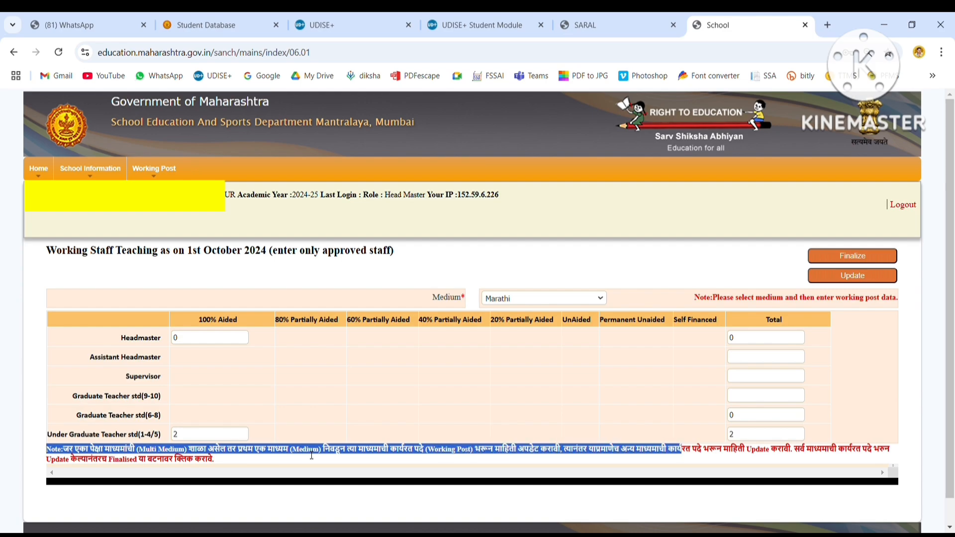
{"action": "key", "text": "shift+Right"}
{"action": "key", "text": "shift+Right"}
{"action": "key", "text": "shift+Right"}
{"action": "key", "text": "shift+Right"}
{"action": "key", "text": "shift+Right"}
{"action": "key", "text": "shift+Right"}
{"action": "key", "text": "shift+Right"}
{"action": "key", "text": "shift+Right"}
{"action": "key", "text": "shift+Right"}
{"action": "key", "text": "shift+Right"}
{"action": "key", "text": "shift+Right"}
{"action": "key", "text": "shift+Right"}
{"action": "key", "text": "shift+Right"}
{"action": "key", "text": "shift+Right"}
{"action": "key", "text": "shift+Right"}
{"action": "key", "text": "shift+Right"}
{"action": "key", "text": "shift+Right"}
{"action": "key", "text": "shift+Right"}
{"action": "key", "text": "shift+Right"}
{"action": "key", "text": "shift+Right"}
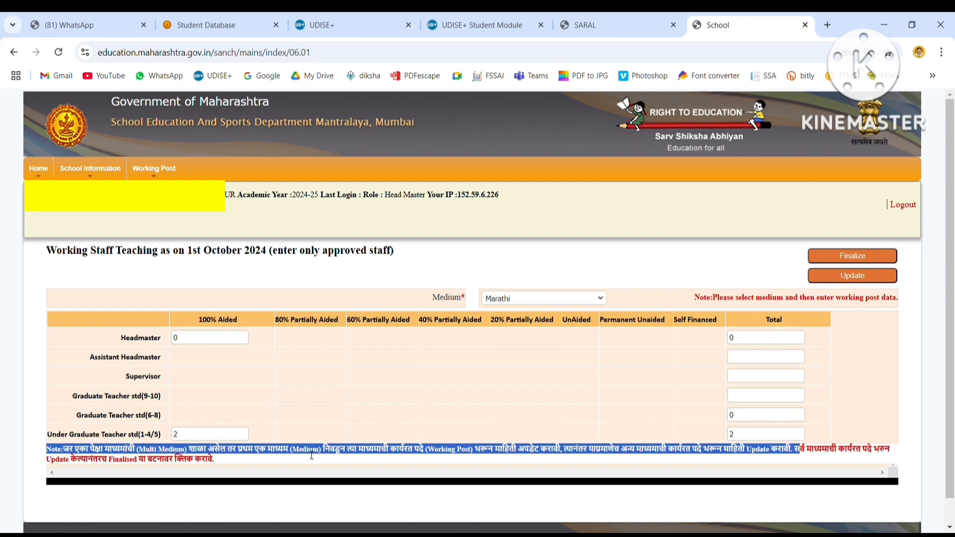
{"action": "key", "text": "shift+Right"}
{"action": "key", "text": "shift+Right"}
{"action": "key", "text": "shift+Right"}
{"action": "key", "text": "shift+Right"}
{"action": "key", "text": "shift+Right"}
{"action": "key", "text": "shift+Right"}
{"action": "key", "text": "shift+Right"}
{"action": "key", "text": "shift+Right"}
{"action": "key", "text": "shift+Right"}
{"action": "key", "text": "shift+Right"}
{"action": "key", "text": "shift+Right"}
{"action": "key", "text": "shift+Right"}
{"action": "key", "text": "shift+Right"}
{"action": "key", "text": "shift+Right"}
{"action": "key", "text": "shift+Right"}
{"action": "key", "text": "shift+Right"}
{"action": "key", "text": "shift+Right"}
{"action": "key", "text": "shift+Right"}
{"action": "key", "text": "shift+Right"}
{"action": "key", "text": "shift+Right"}
{"action": "key", "text": "shift+Right"}
{"action": "key", "text": "shift+Right"}
{"action": "key", "text": "shift+Right"}
{"action": "key", "text": "shift+Right"}
{"action": "key", "text": "shift+Right"}
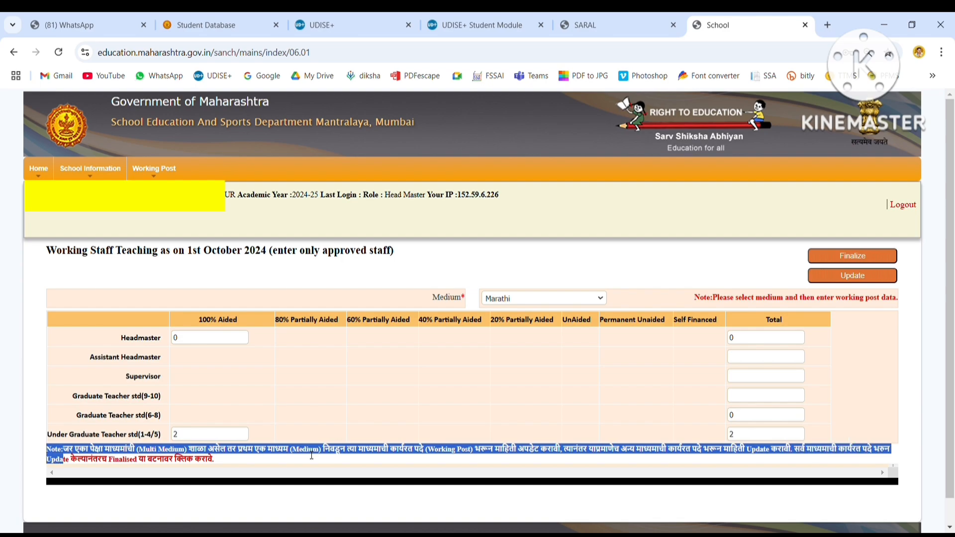
{"action": "key", "text": "shift+Right"}
{"action": "key", "text": "shift+Right"}
{"action": "key", "text": "shift+Right"}
{"action": "key", "text": "shift+Right"}
{"action": "key", "text": "shift+Right"}
{"action": "key", "text": "shift+Right"}
{"action": "key", "text": "shift+Right"}
{"action": "key", "text": "shift+Right"}
{"action": "key", "text": "shift+Right"}
{"action": "key", "text": "shift+Right"}
{"action": "key", "text": "shift+Right"}
{"action": "key", "text": "shift+Right"}
{"action": "key", "text": "shift+Right"}
{"action": "key", "text": "shift+Right"}
{"action": "key", "text": "shift+Right"}
{"action": "key", "text": "shift+Right"}
{"action": "key", "text": "shift+Right"}
{"action": "key", "text": "shift+Right"}
{"action": "key", "text": "shift+Right"}
{"action": "key", "text": "shift+Right"}
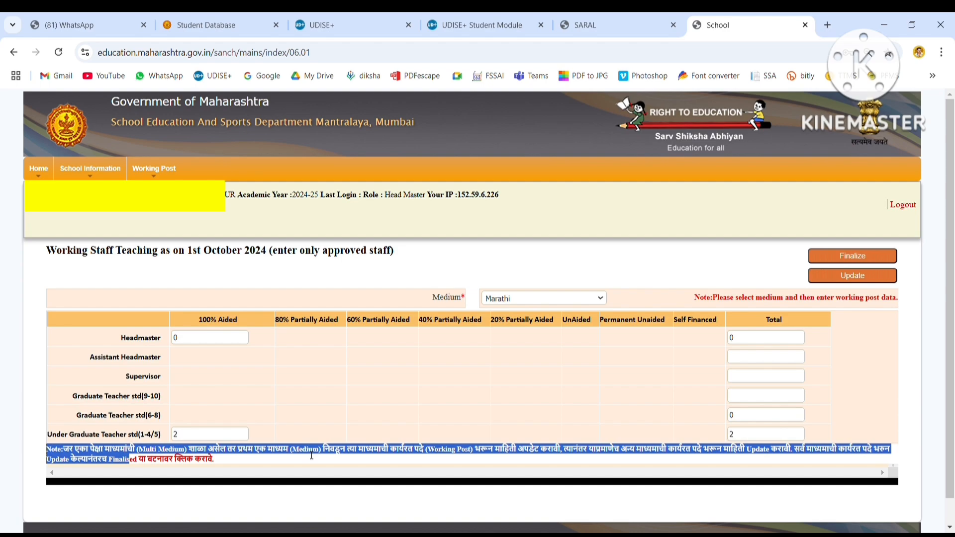
{"action": "key", "text": "shift+Right"}
{"action": "key", "text": "shift+Right"}
{"action": "key", "text": "shift+Right"}
{"action": "key", "text": "shift+Right"}
{"action": "key", "text": "shift+Right"}
{"action": "key", "text": "shift+Right"}
{"action": "key", "text": "shift+Right"}
{"action": "key", "text": "shift+Right"}
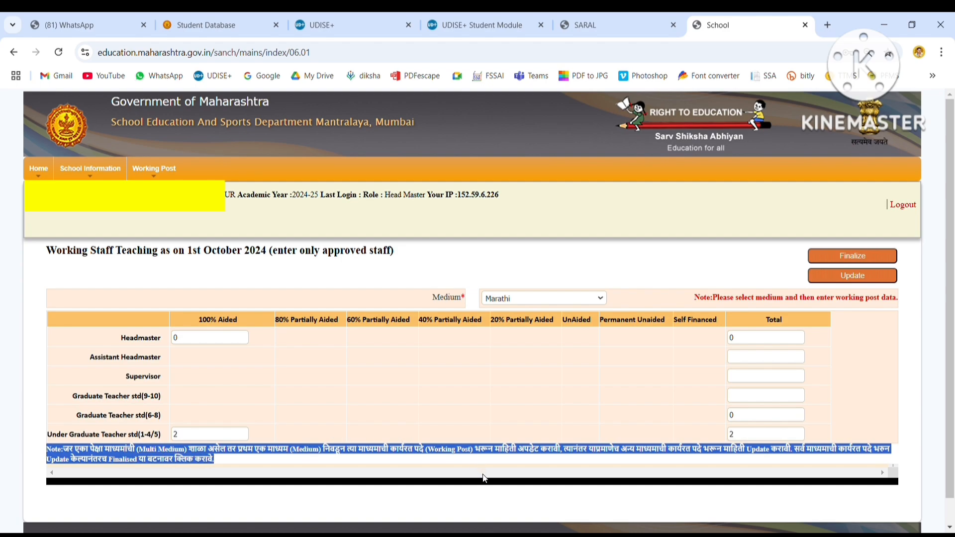
Save the entered teaching staff figures and reload the Marathi medium form.
{"action": "left_click", "coordinate": [851, 278]}
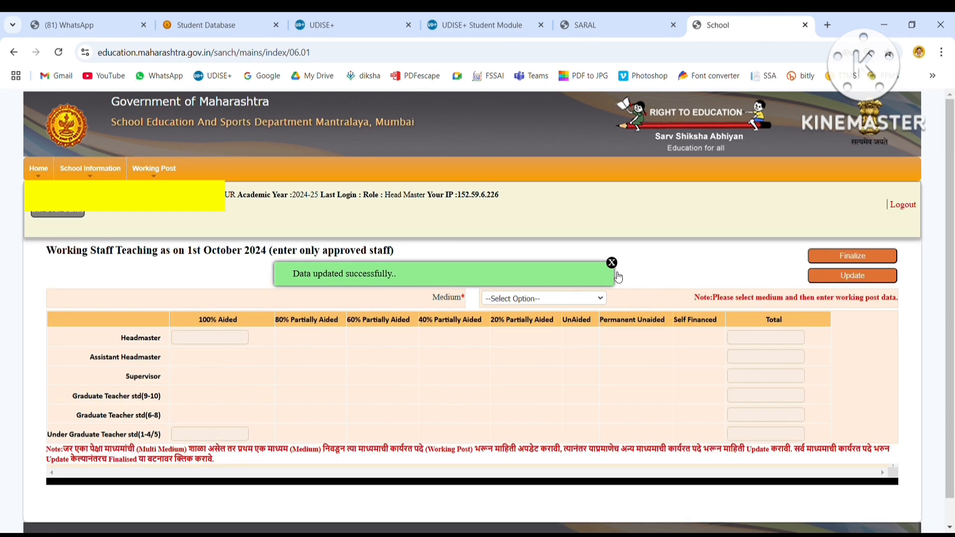
{"action": "left_click", "coordinate": [612, 264]}
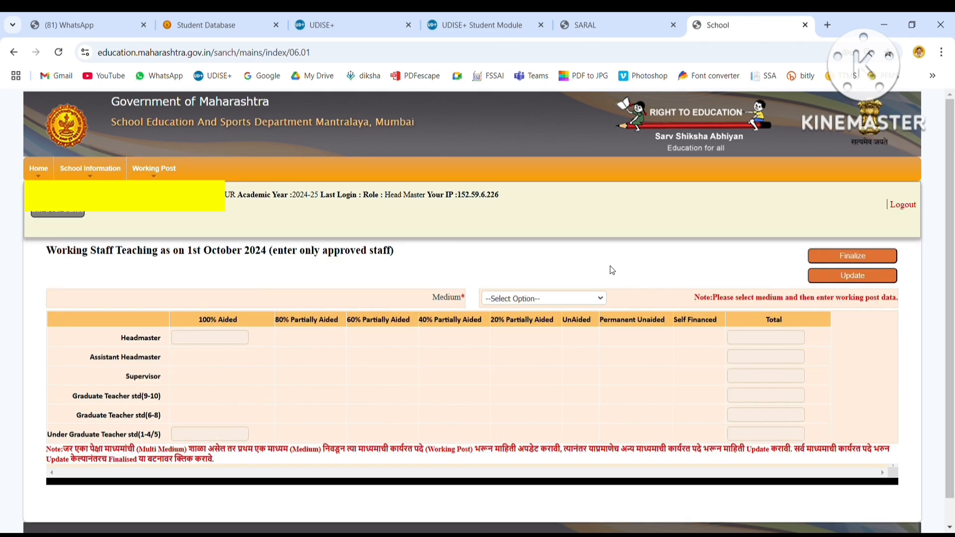
{"action": "left_click", "coordinate": [553, 303]}
{"action": "left_click", "coordinate": [526, 330]}
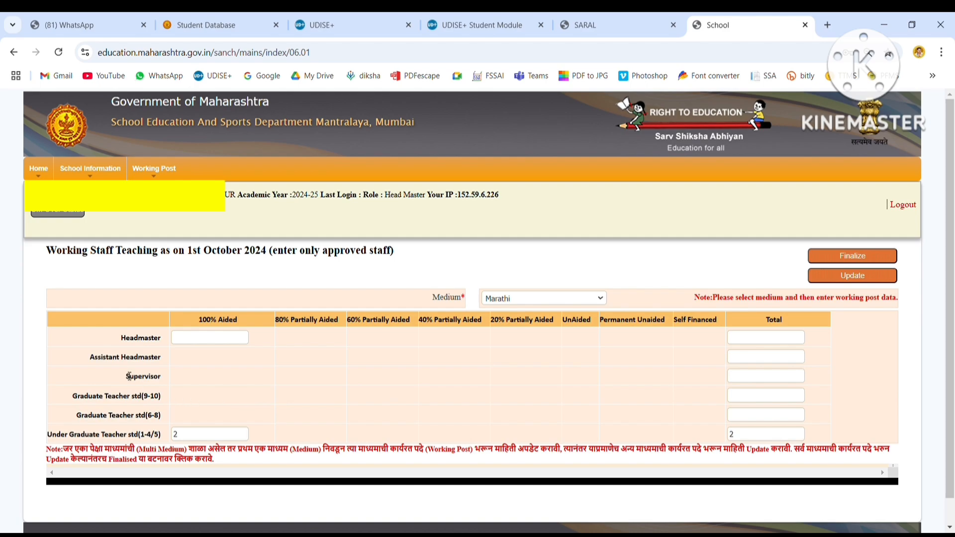
Review the saved rows, confirming 2 Under Graduate Teacher std(1-4/5) posts.
{"action": "left_click_drag", "start_coordinate": [109, 340], "coordinate": [470, 455]}
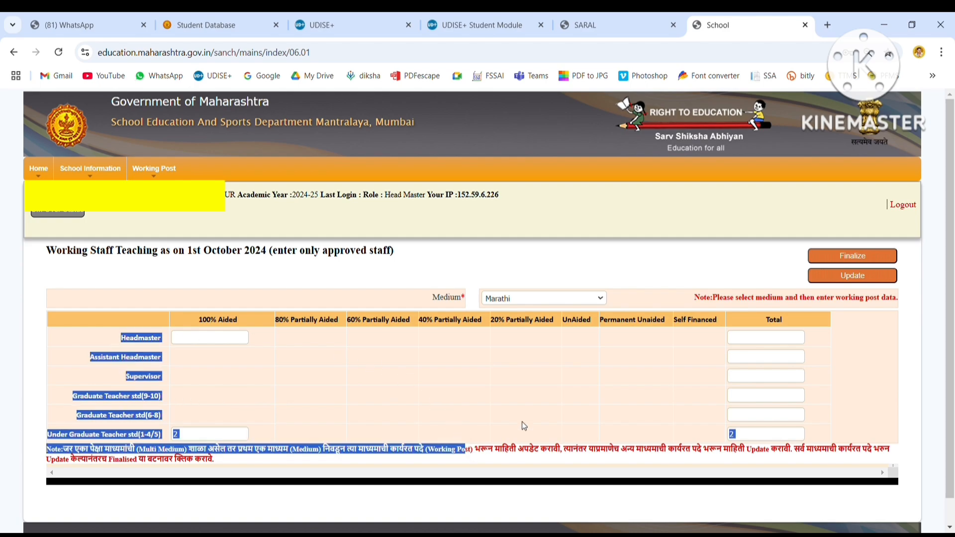
{"action": "left_click", "coordinate": [539, 422]}
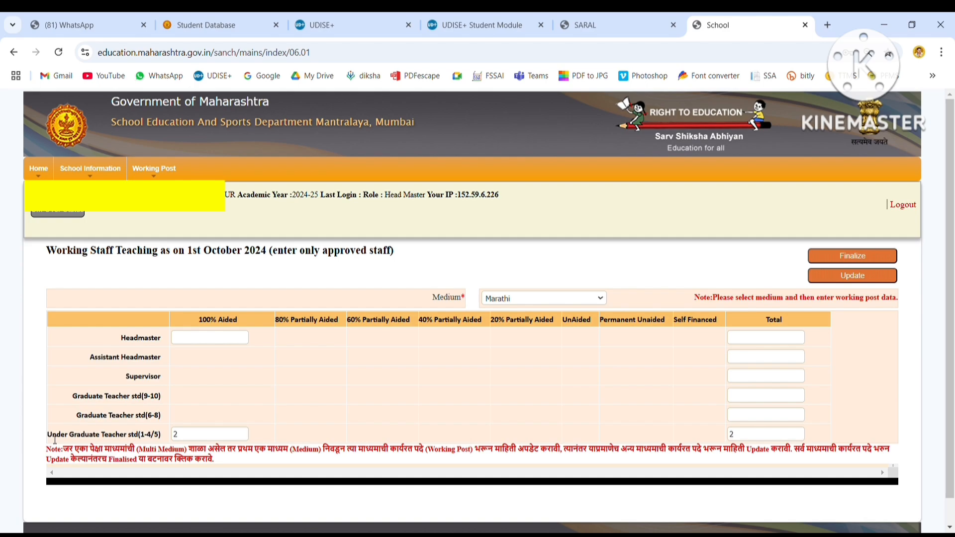
{"action": "left_click_drag", "start_coordinate": [54, 438], "coordinate": [200, 438]}
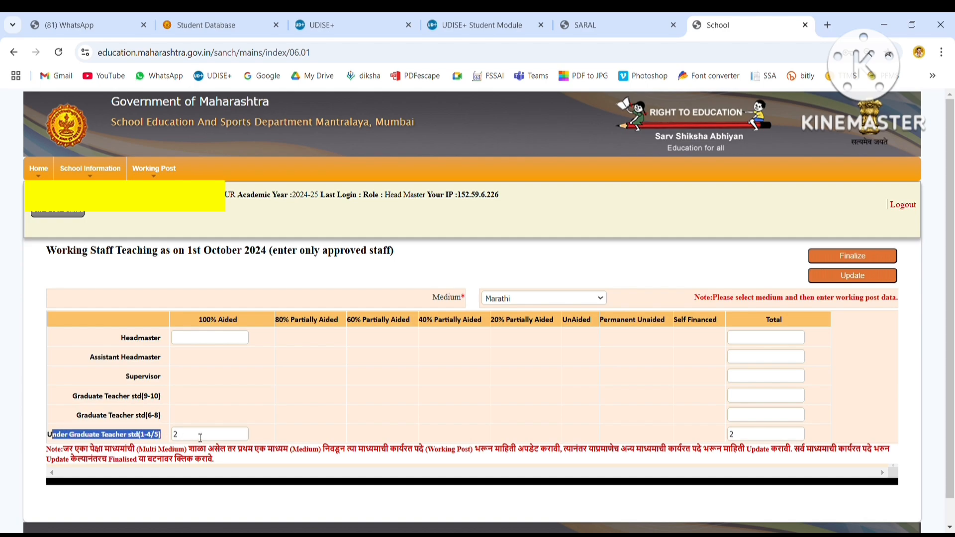
{"action": "left_click", "coordinate": [200, 436]}
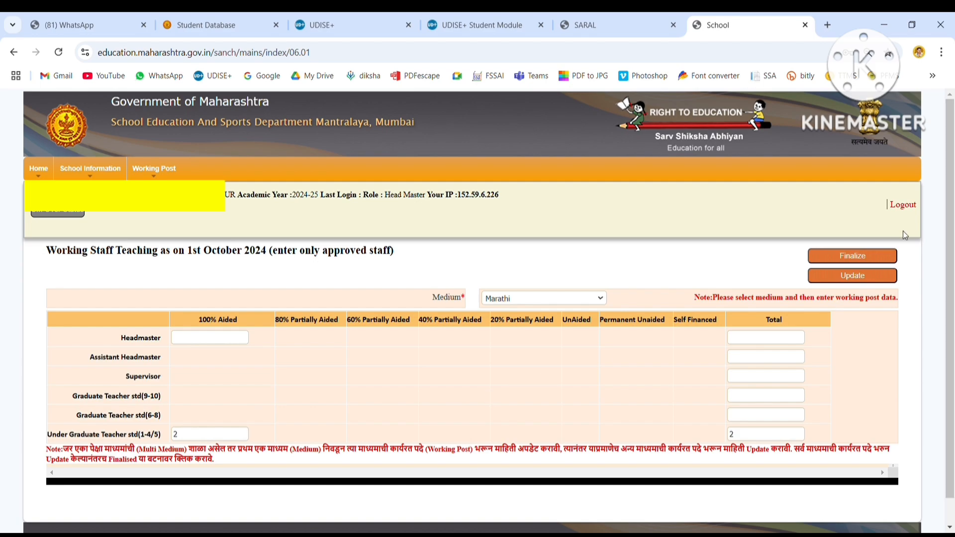
Finalize the teaching staff data and reload Marathi medium, still showing 2 Under Graduate Teachers.
{"action": "left_click", "coordinate": [858, 259]}
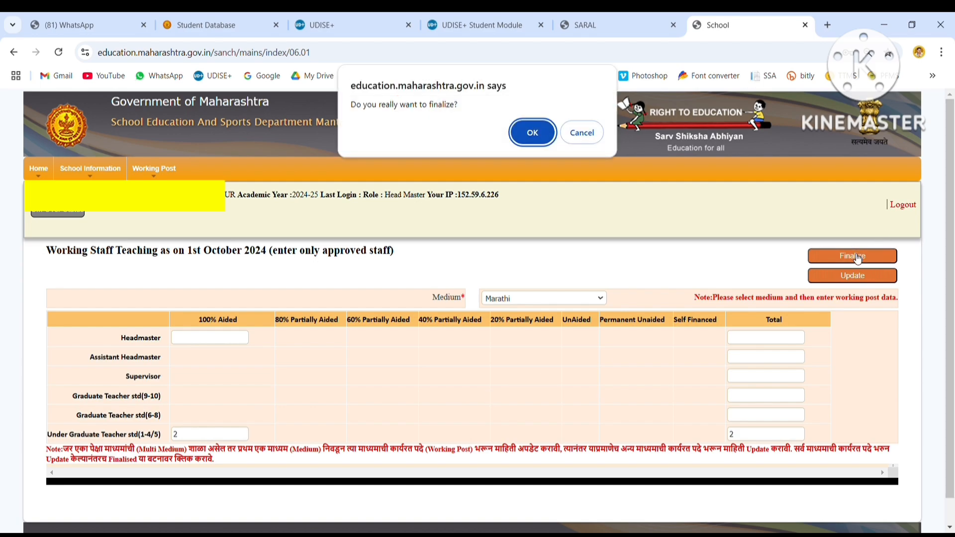
{"action": "left_click", "coordinate": [545, 139]}
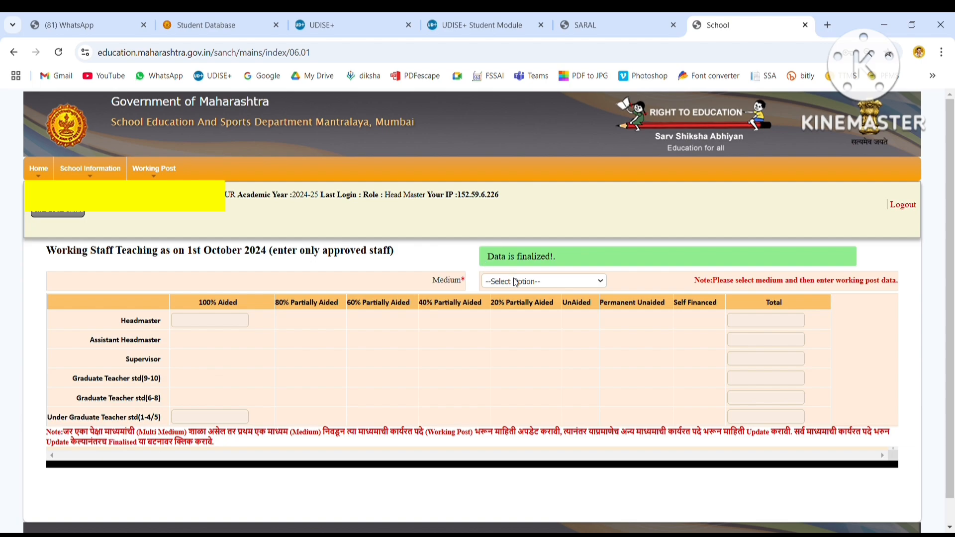
{"action": "left_click", "coordinate": [514, 311]}
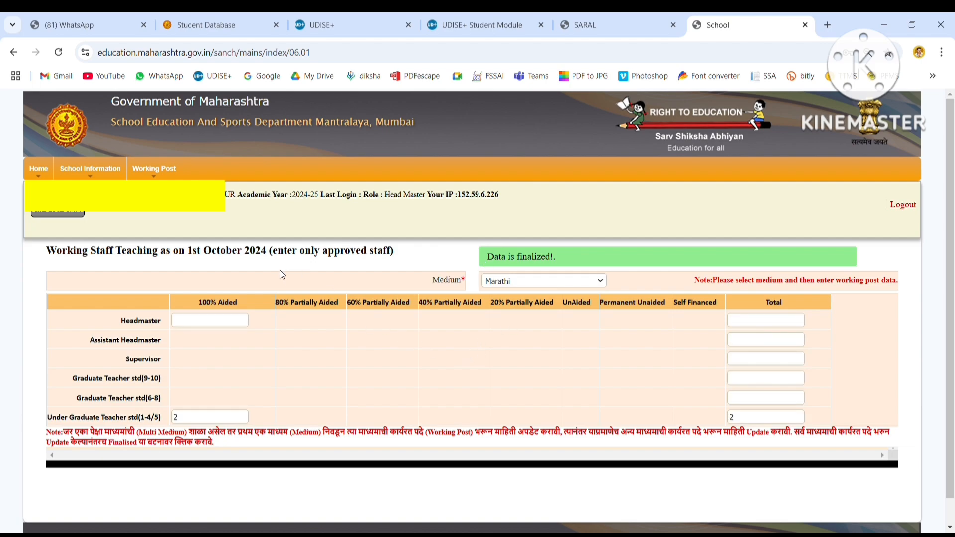
{"action": "mouse_move", "coordinate": [154, 169]}
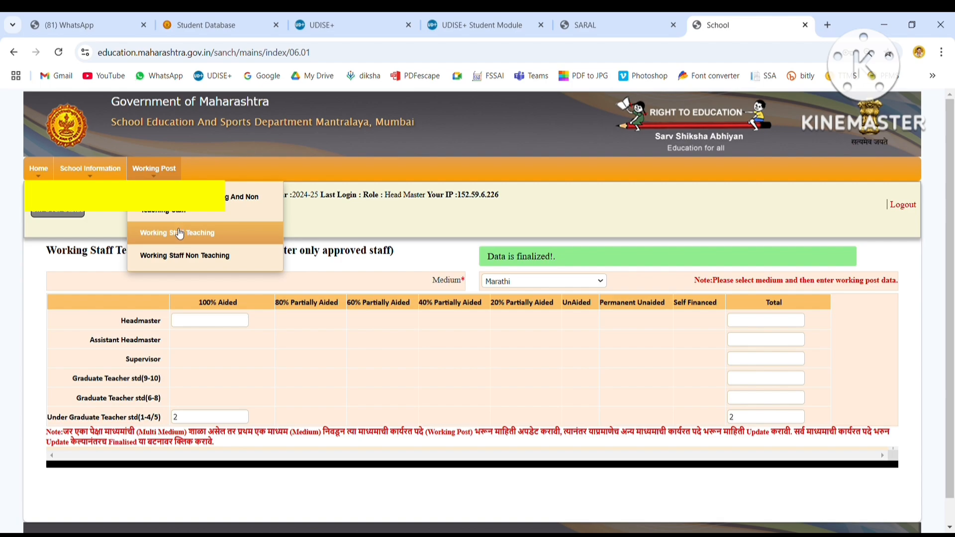
Open the Working Staff Non Teaching form for 1st October 2024 and review its empty post rows.
{"action": "left_click", "coordinate": [186, 257]}
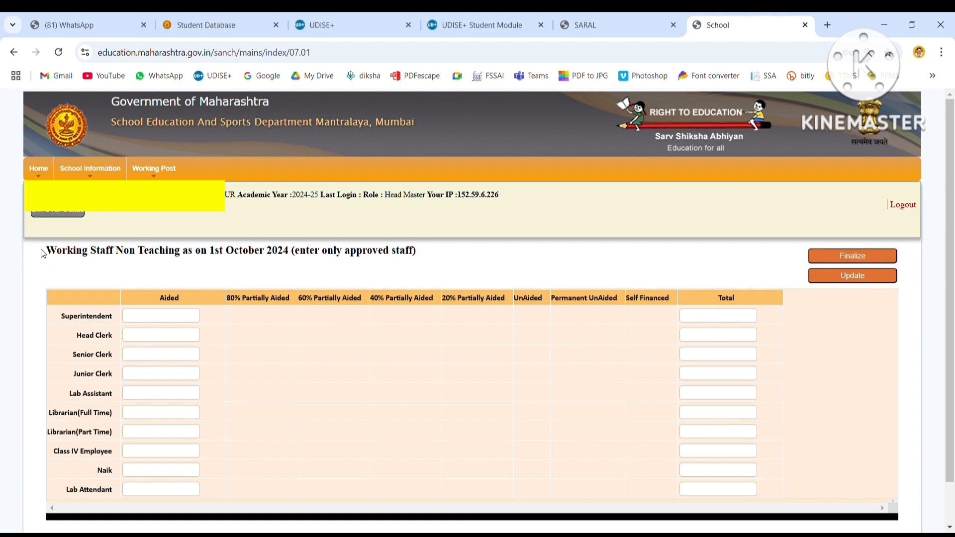
{"action": "left_click_drag", "start_coordinate": [53, 254], "coordinate": [425, 258]}
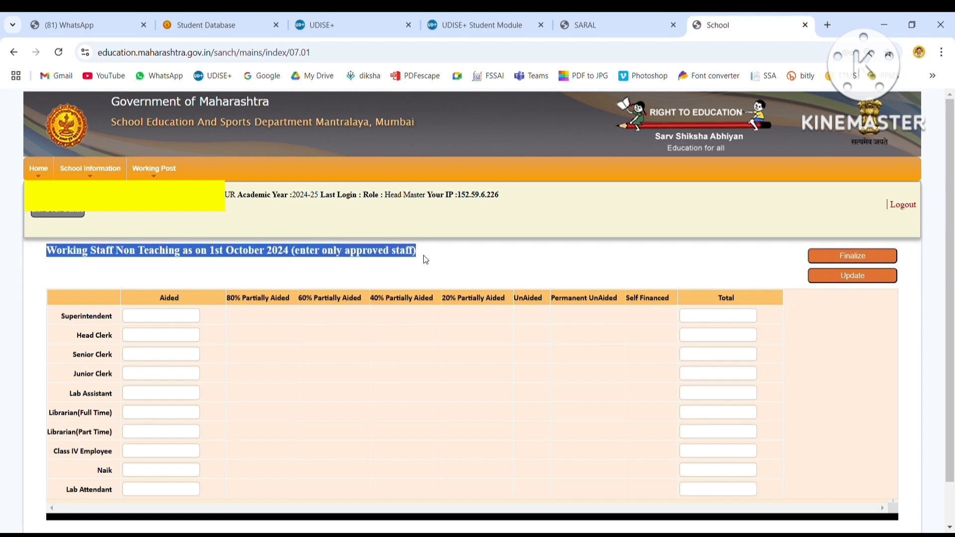
{"action": "left_click", "coordinate": [380, 270]}
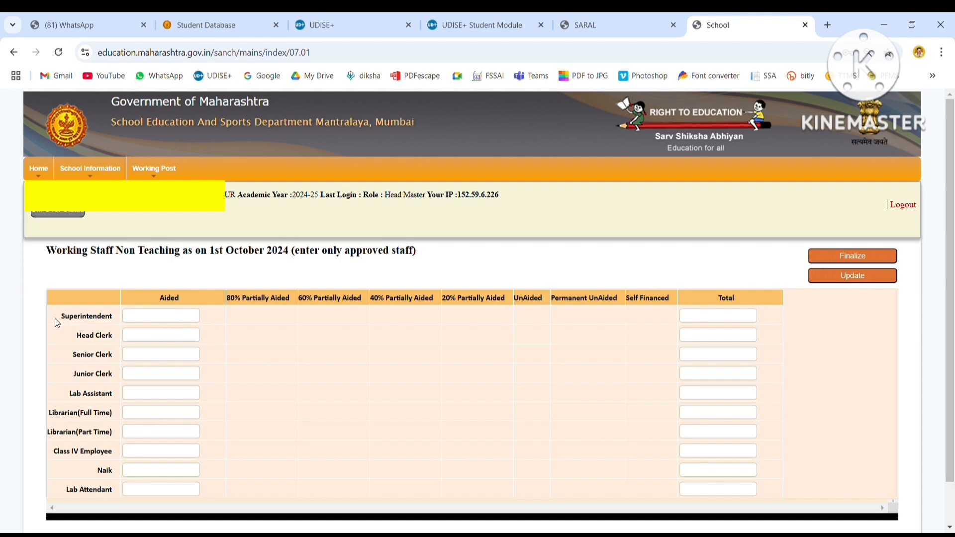
{"action": "left_click_drag", "start_coordinate": [139, 320], "coordinate": [115, 371]}
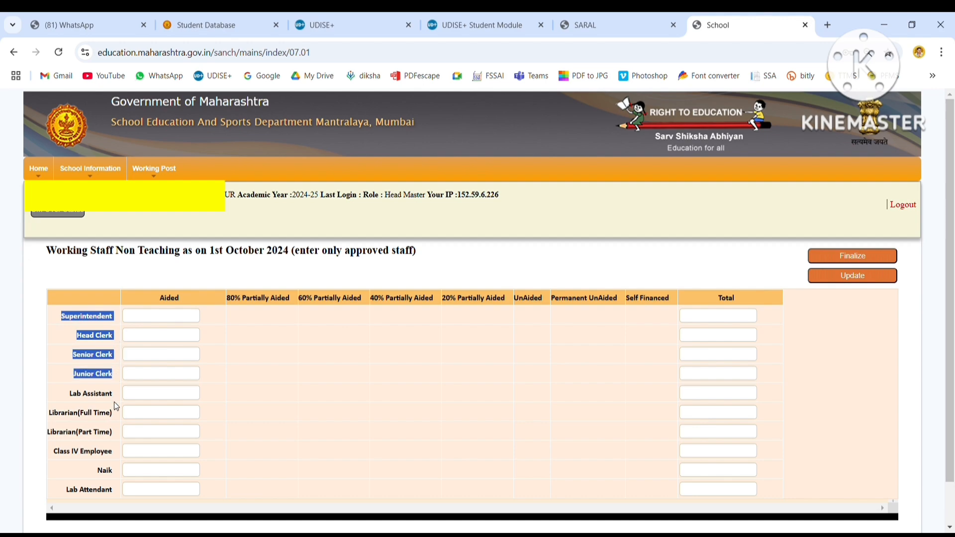
{"action": "left_click_drag", "start_coordinate": [116, 407], "coordinate": [115, 496]}
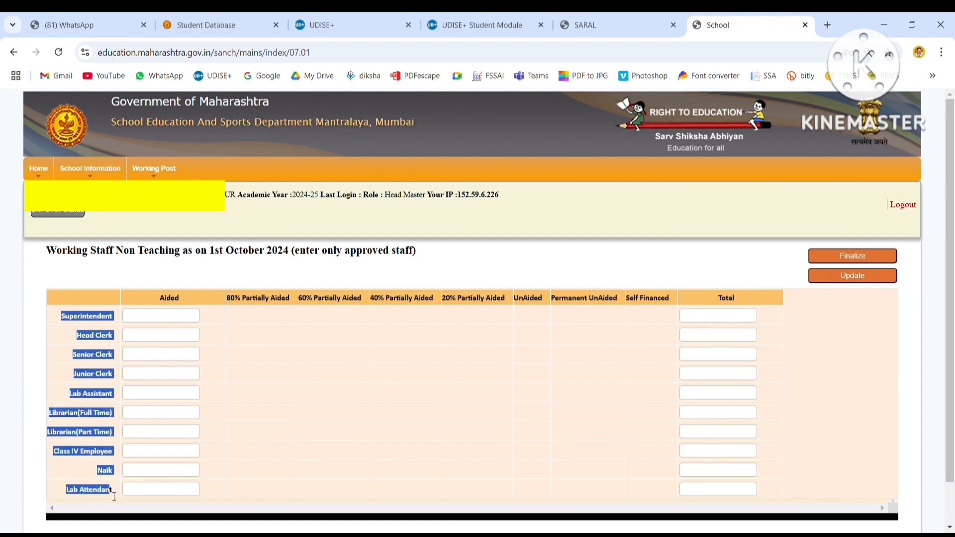
{"action": "left_click", "coordinate": [315, 447]}
{"action": "scroll", "coordinate": [952, 418], "scroll_direction": "down", "scroll_amount": 1}
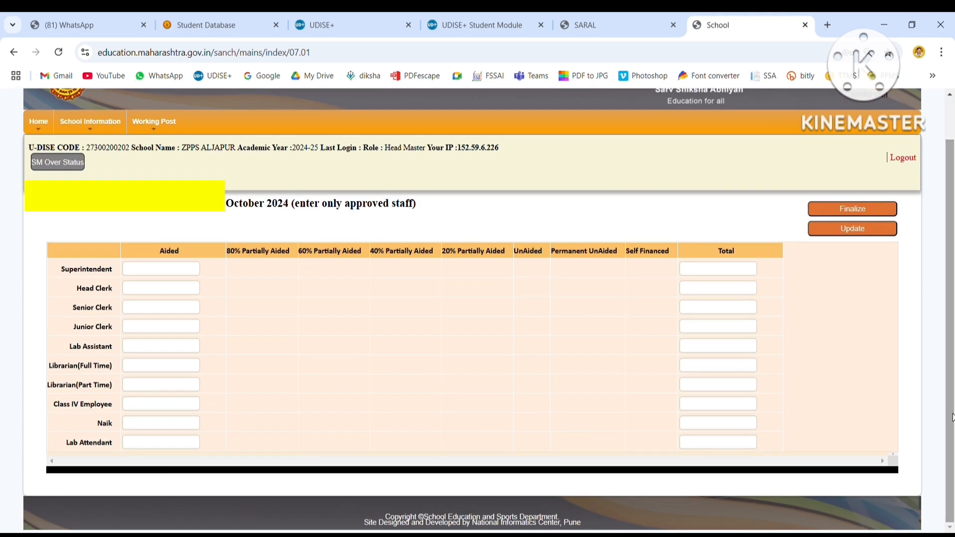
Save and finalize the empty non-teaching staff form, then open the staff backlog entry page.
{"action": "left_click", "coordinate": [852, 229]}
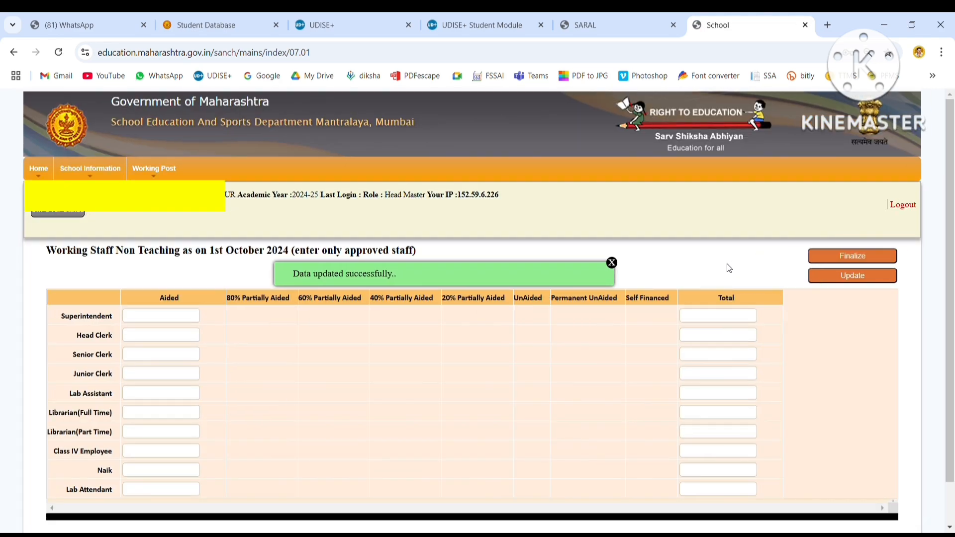
{"action": "left_click", "coordinate": [613, 264]}
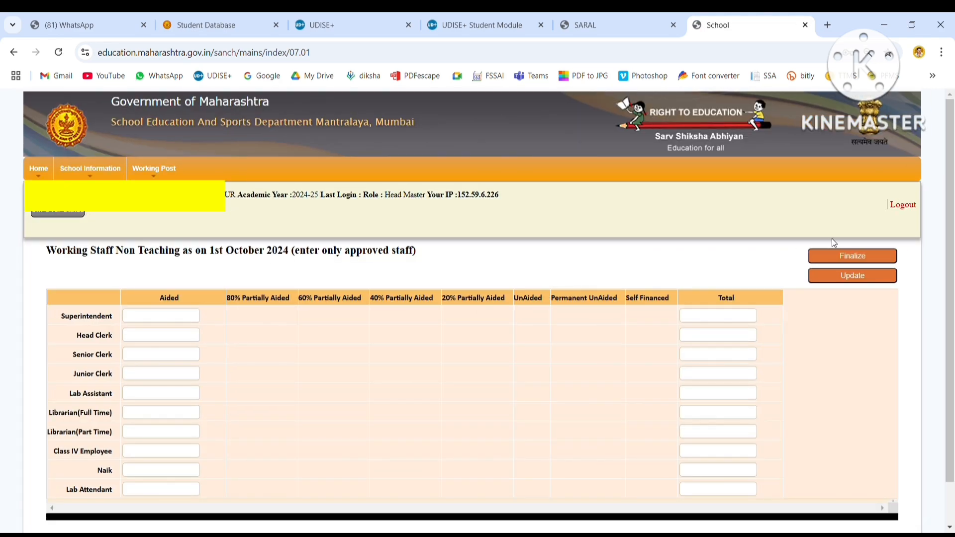
{"action": "left_click", "coordinate": [860, 261]}
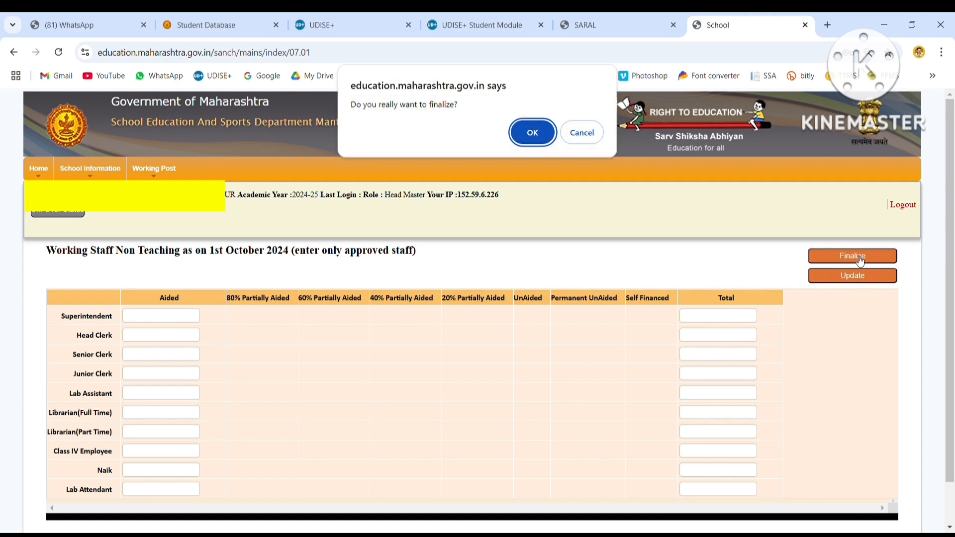
{"action": "left_click", "coordinate": [534, 136]}
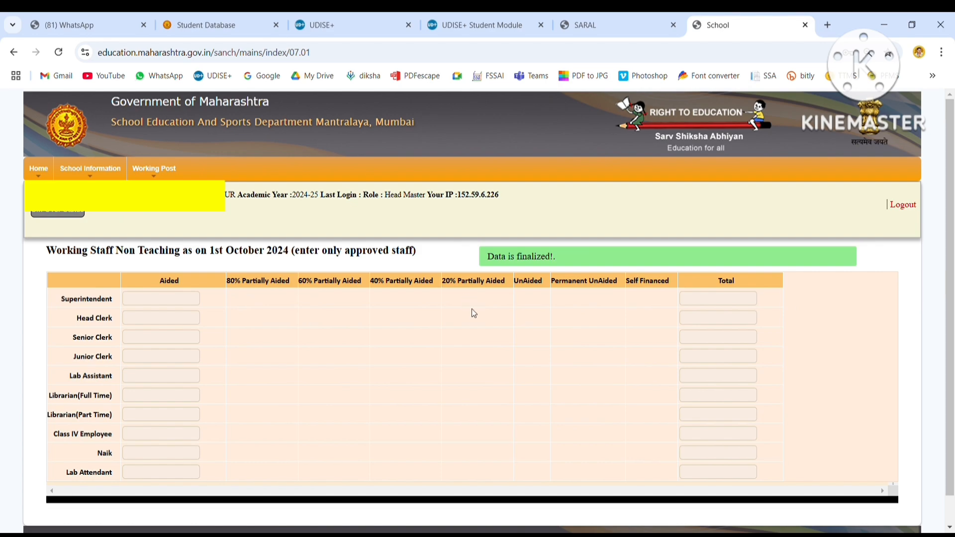
{"action": "mouse_move", "coordinate": [159, 179]}
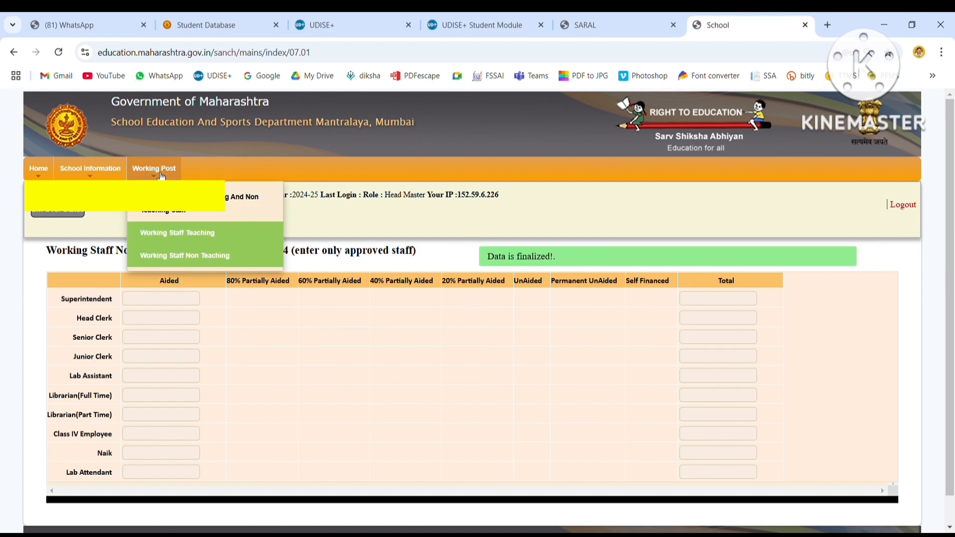
{"action": "left_click", "coordinate": [204, 203]}
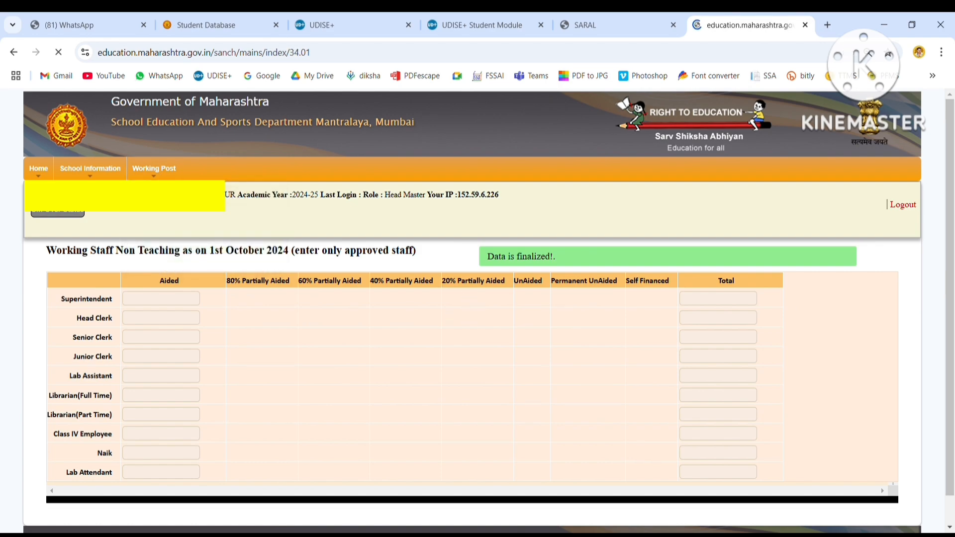